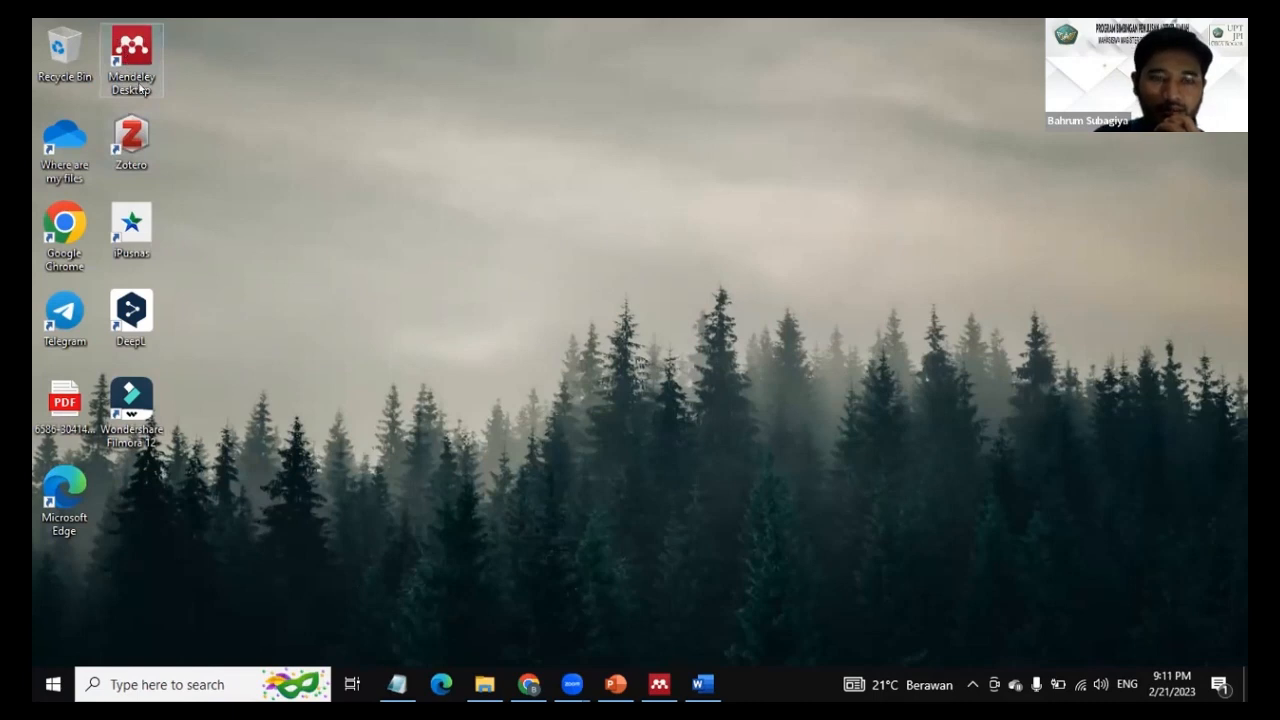
Switch to Mendeley Desktop and look through the library's folders and the list of all documents
left_click(659, 685)
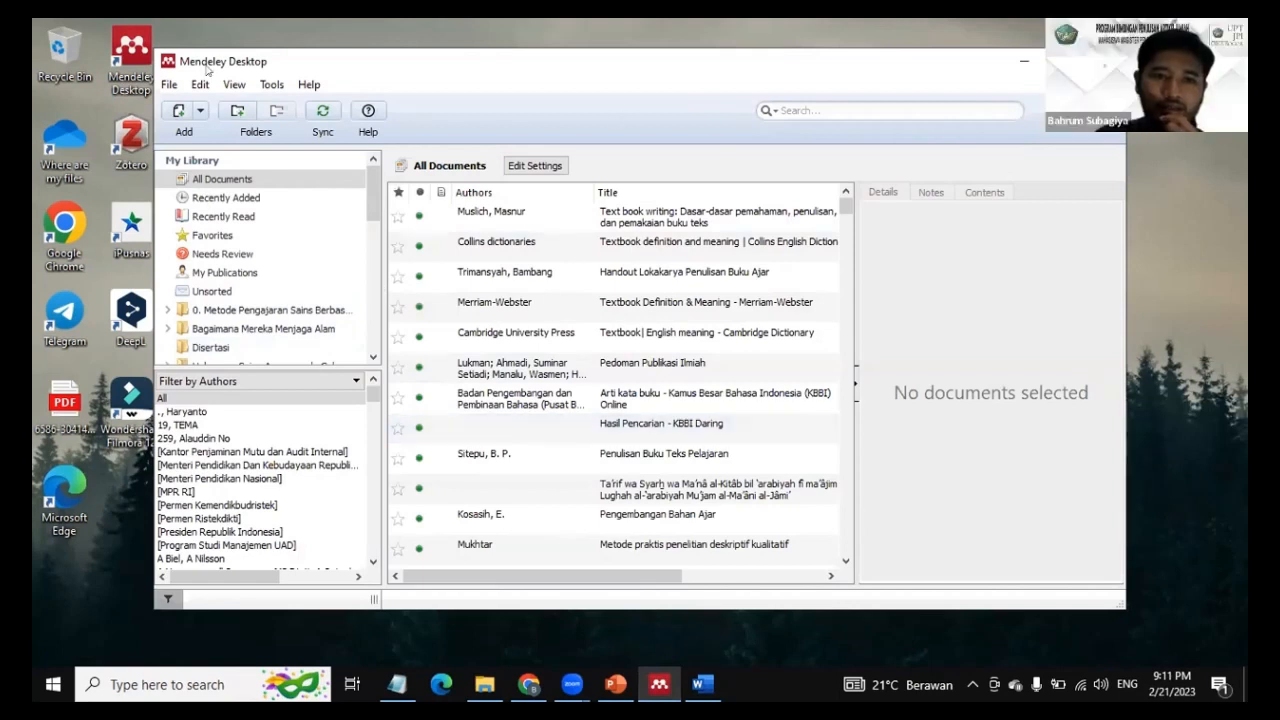
left_click_drag(207, 68, 201, 110)
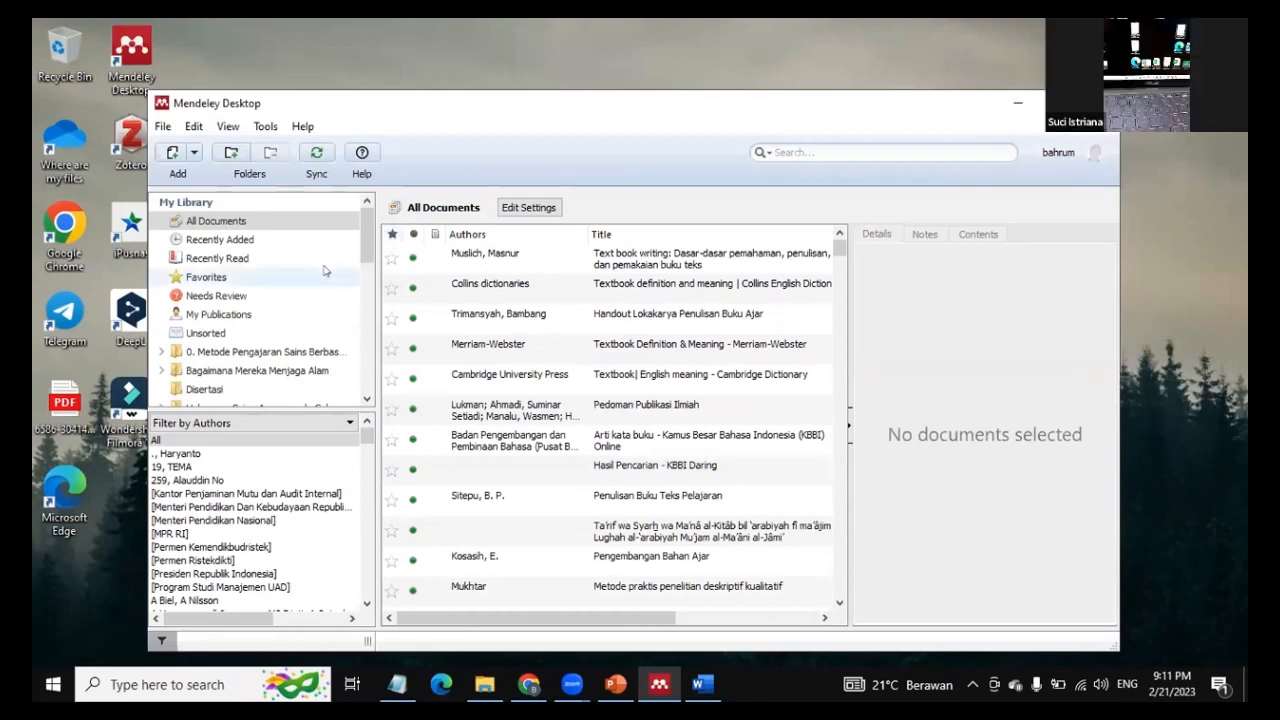
scroll(321, 258, "down", 3)
scroll(321, 258, "down", 5)
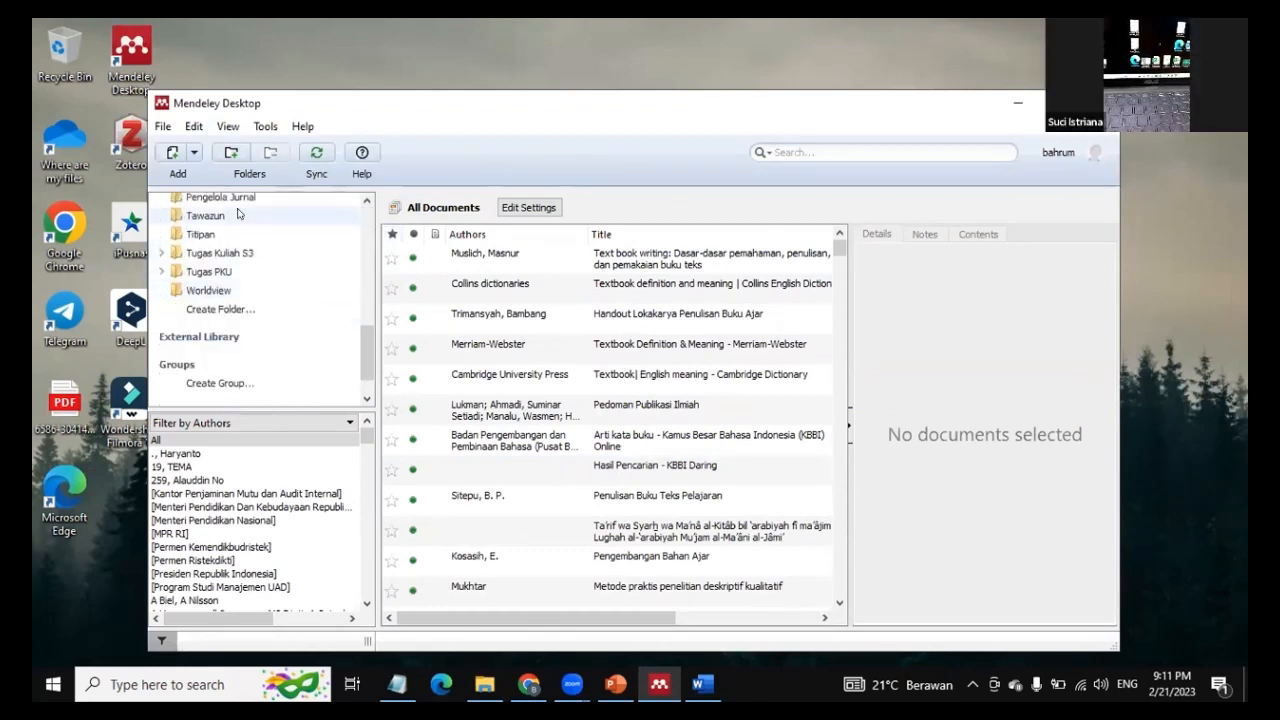
scroll(266, 320, "up", 8)
scroll(270, 320, "down", 8)
scroll(307, 323, "up", 3)
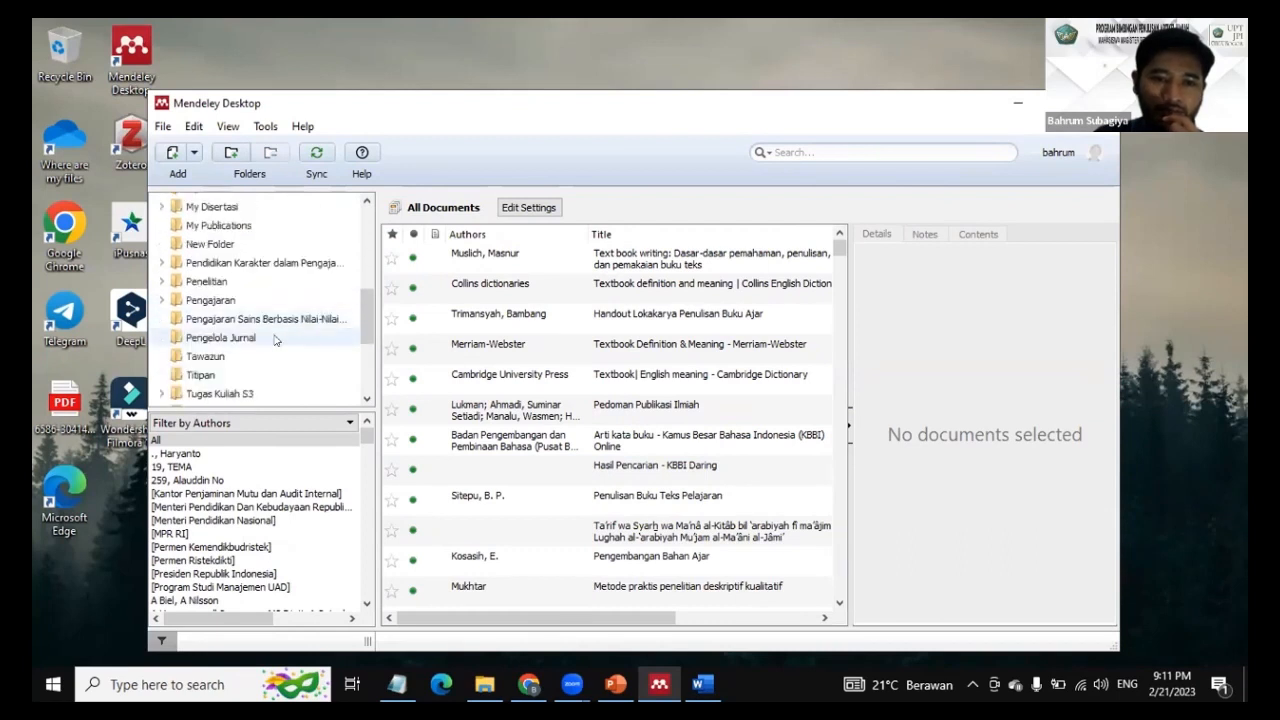
scroll(249, 300, "down", 5)
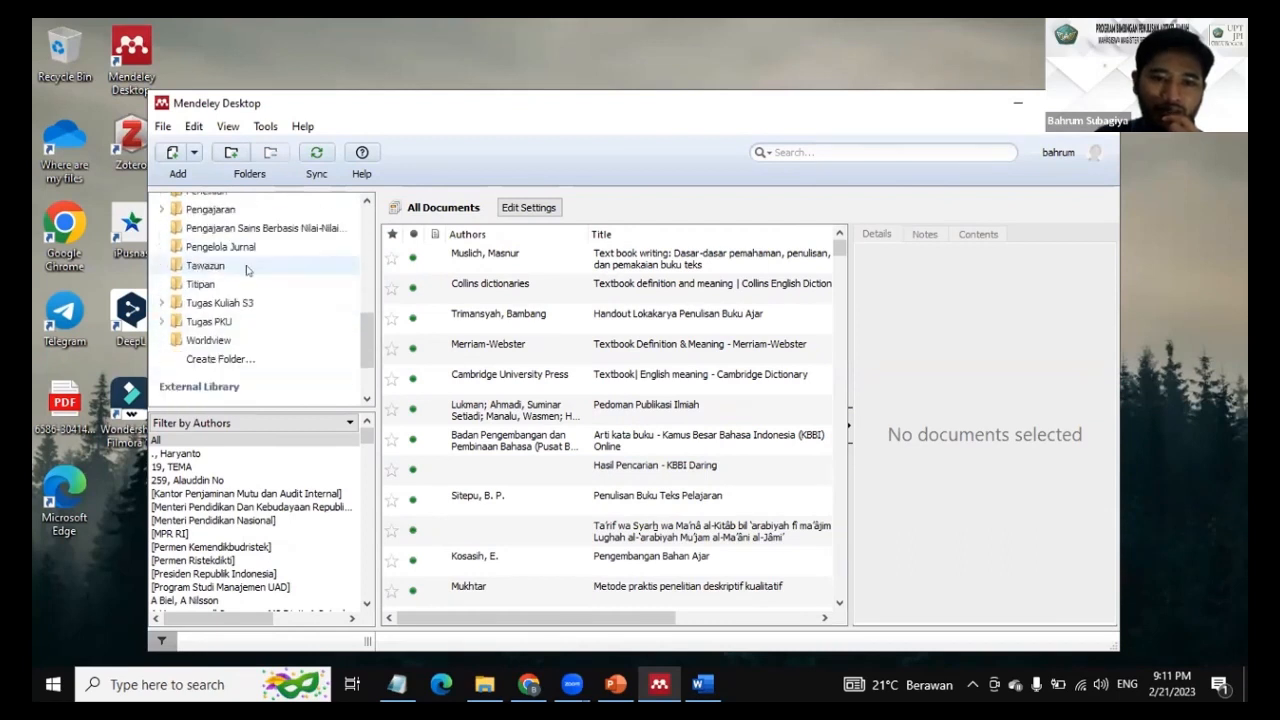
scroll(249, 330, "up", 2)
scroll(449, 316, "down", 10)
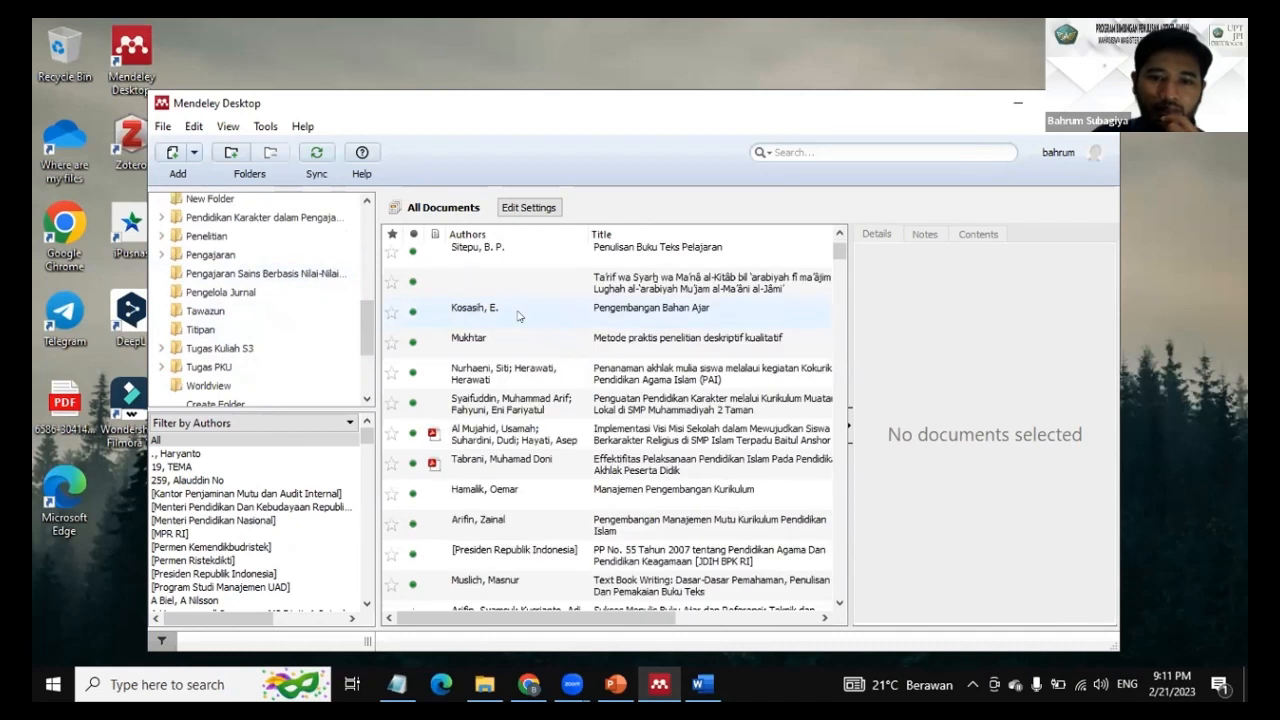
scroll(308, 341, "up", 6)
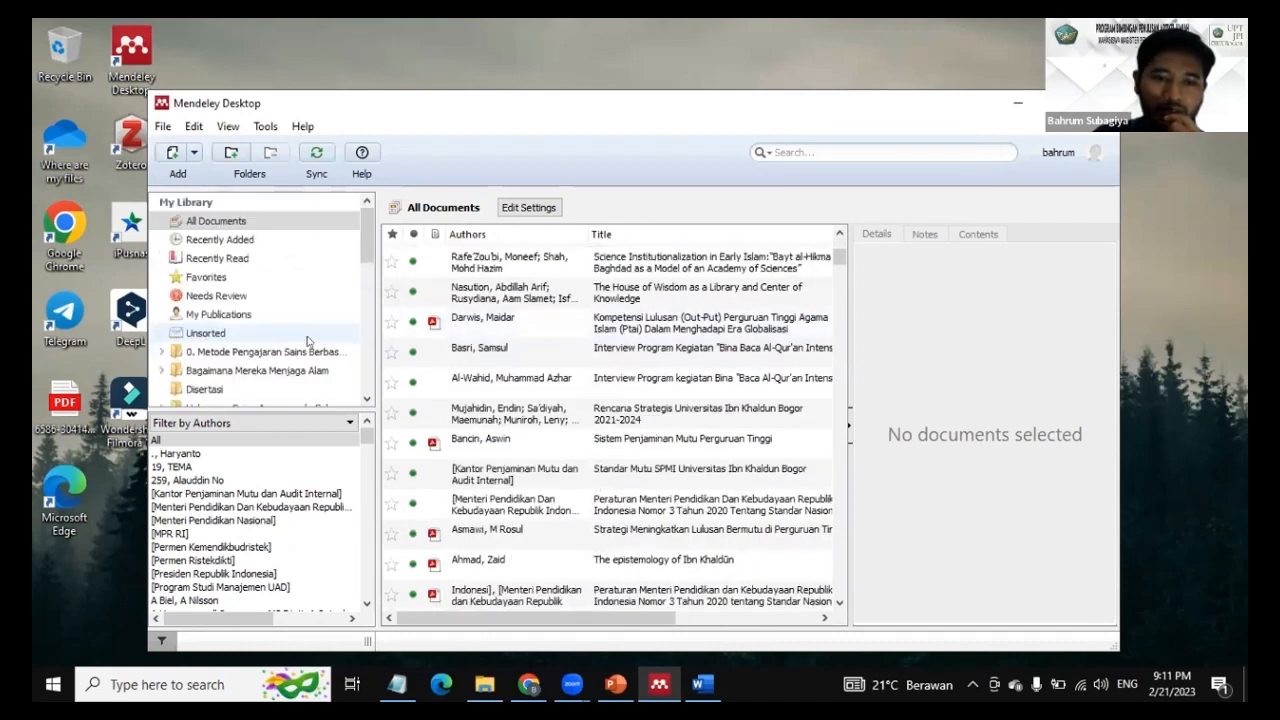
scroll(300, 340, "down", 8)
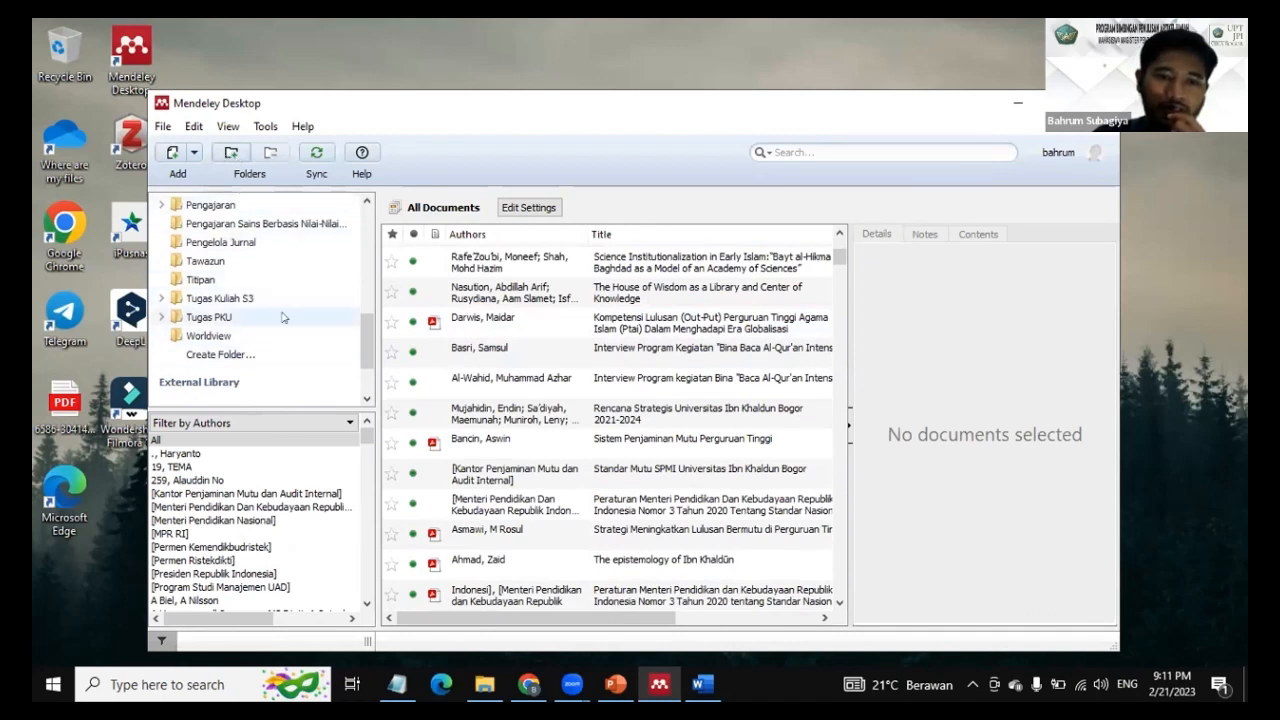
scroll(250, 294, "up", 10)
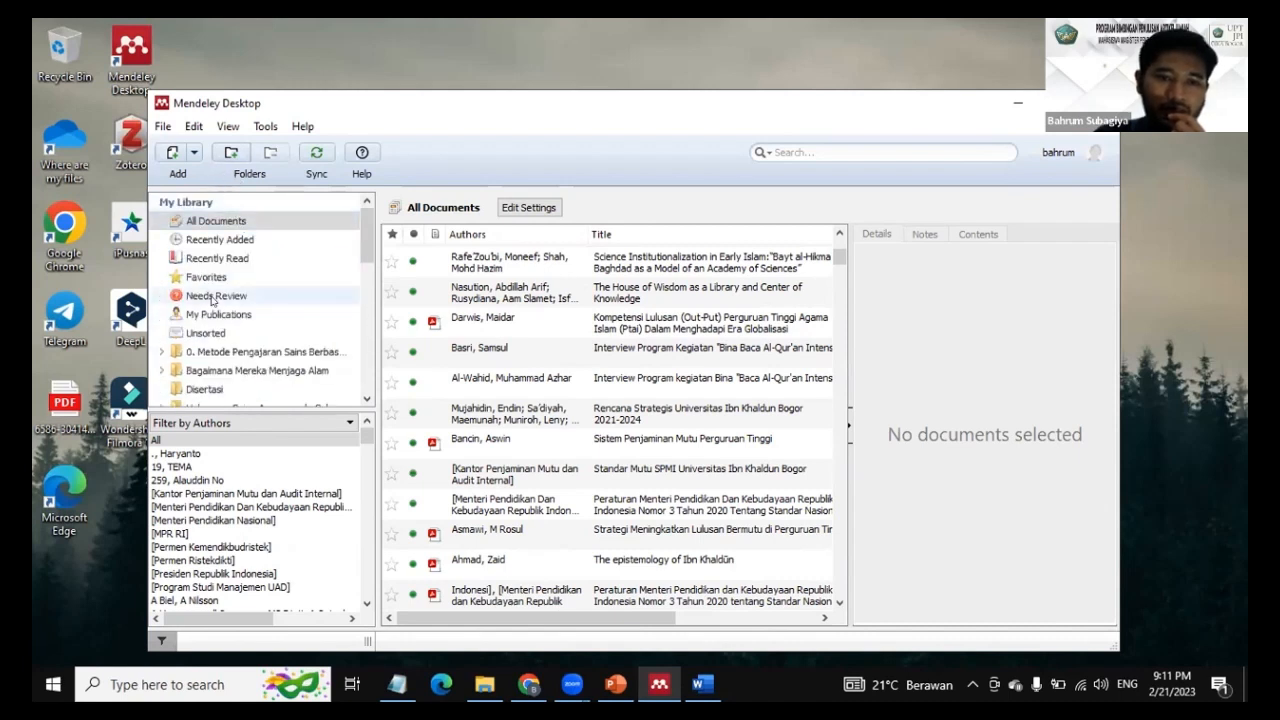
scroll(222, 364, "down", 3)
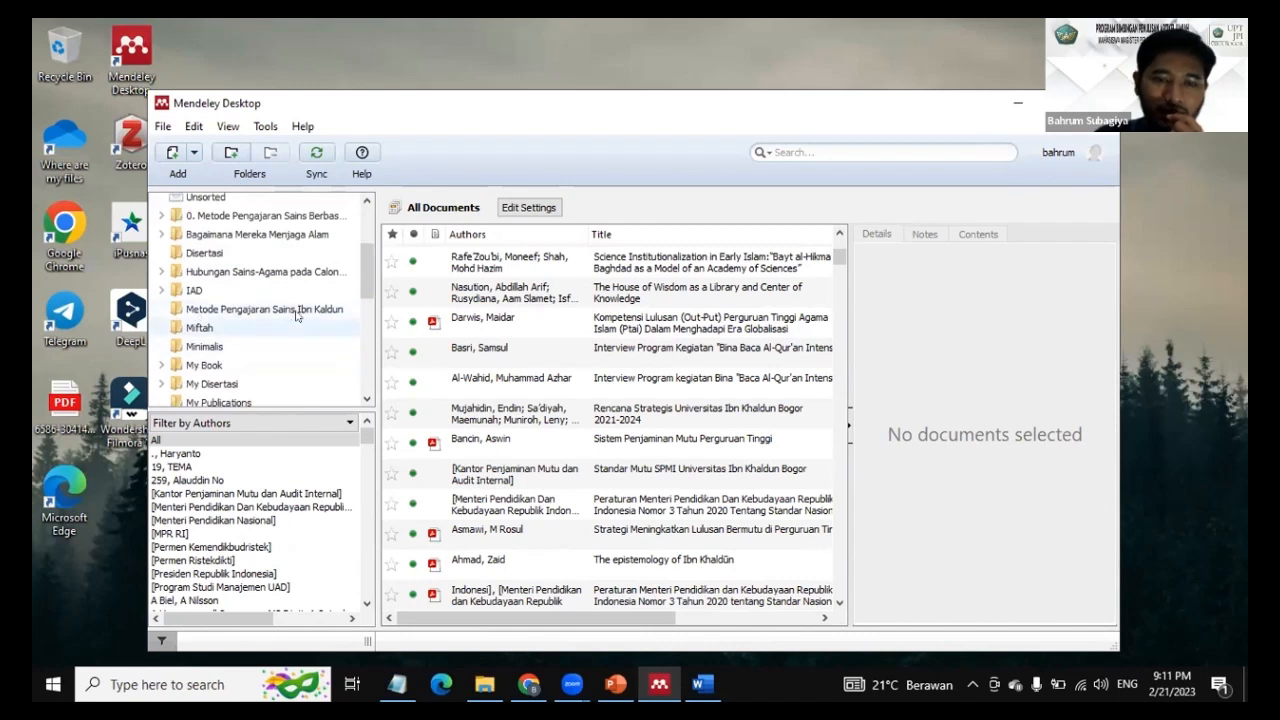
scroll(351, 342, "up", 3)
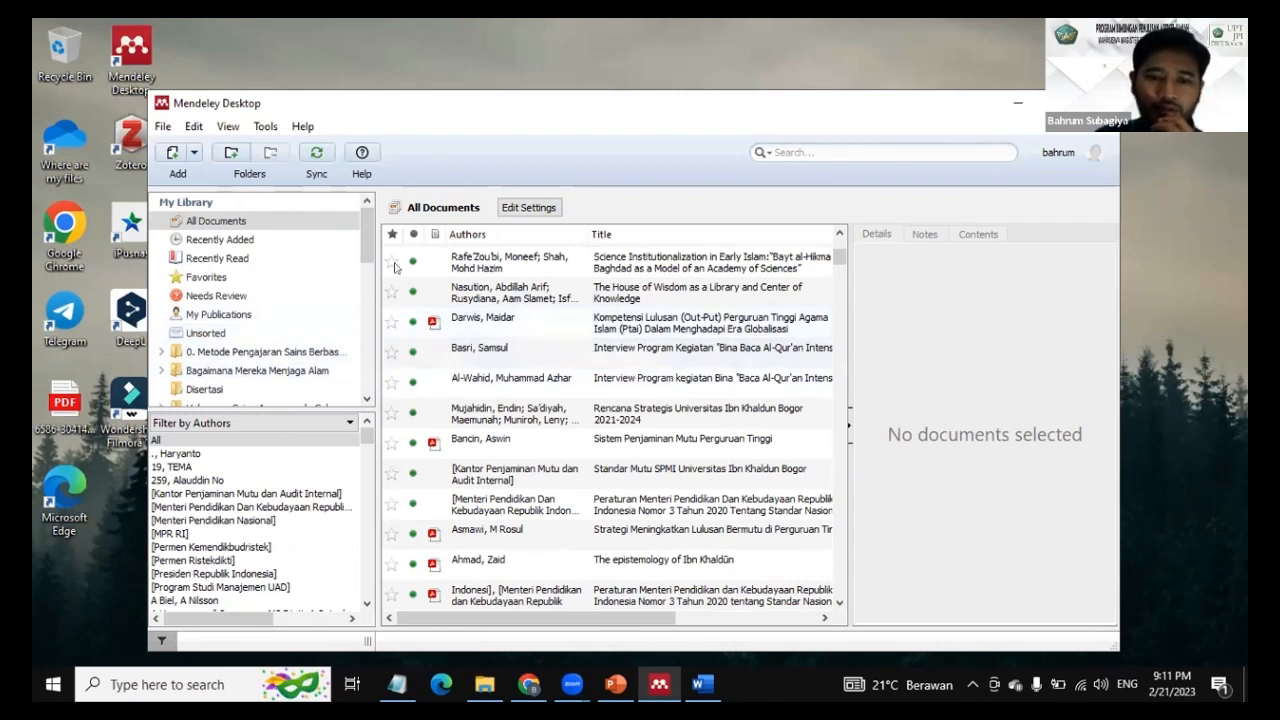
left_click_drag(379, 111, 327, 117)
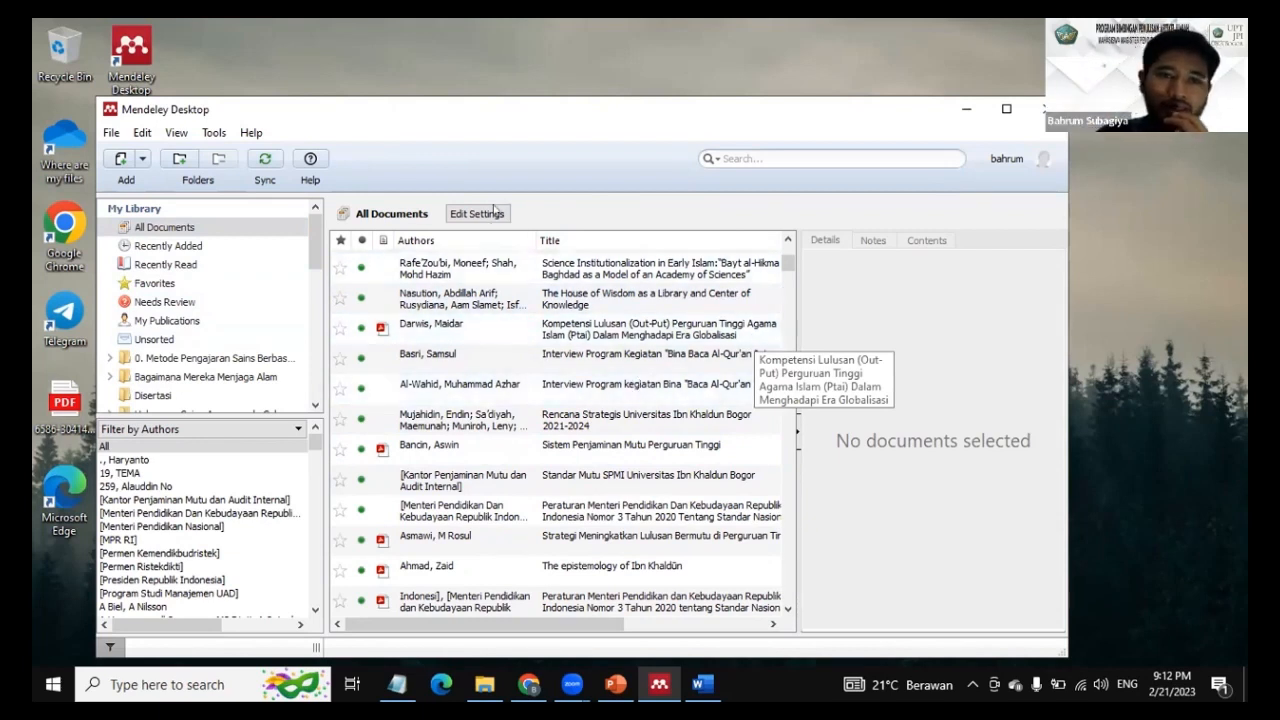
left_click_drag(420, 123, 480, 131)
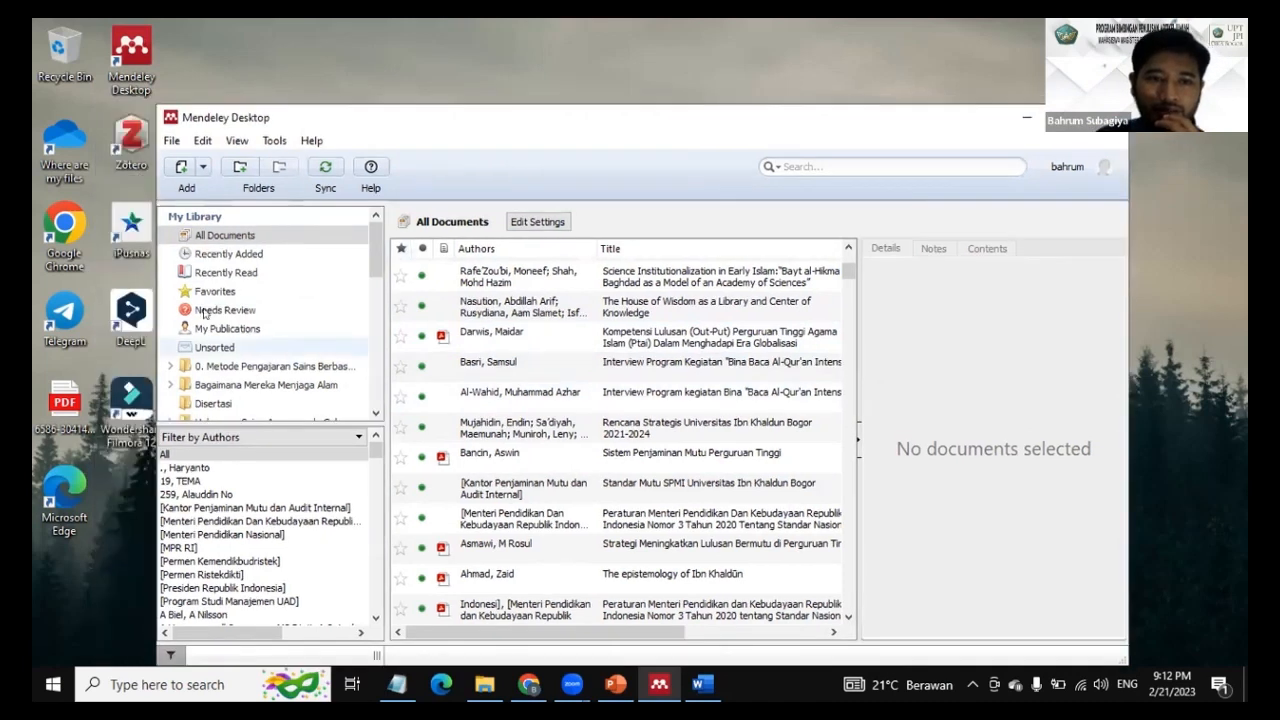
Start a manual library entry and set its document type to Book
left_click(203, 168)
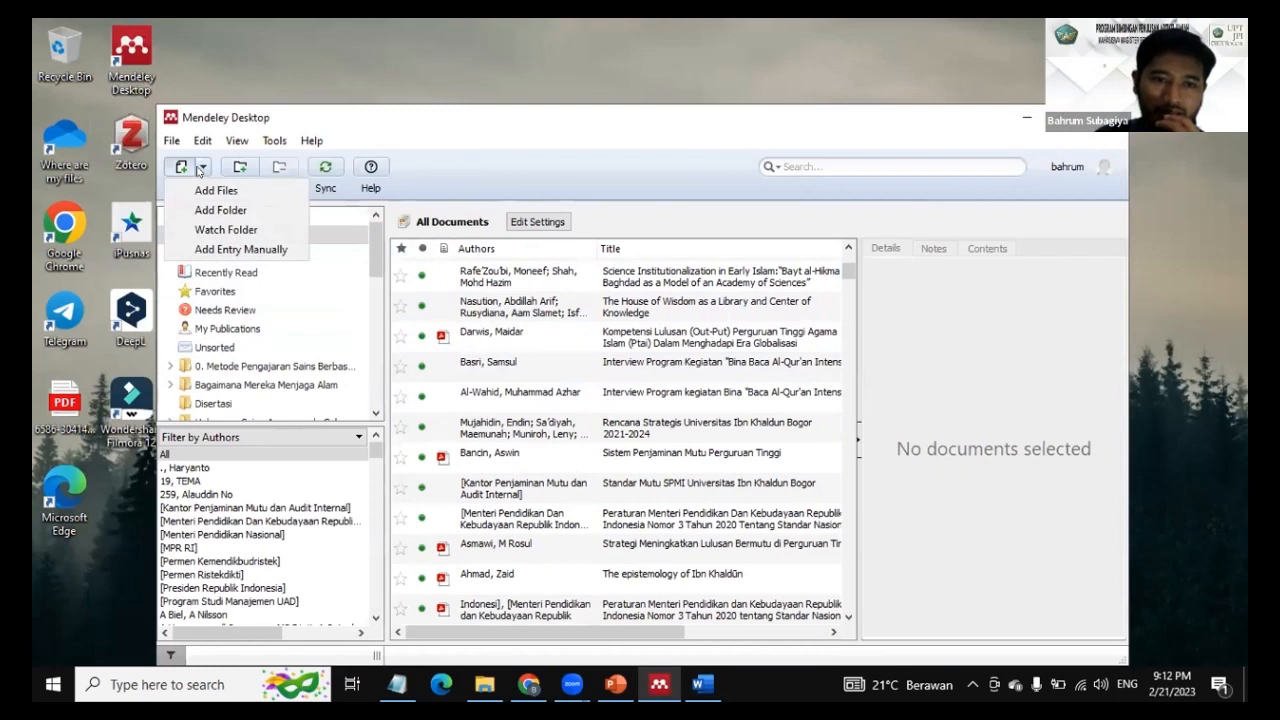
left_click(223, 250)
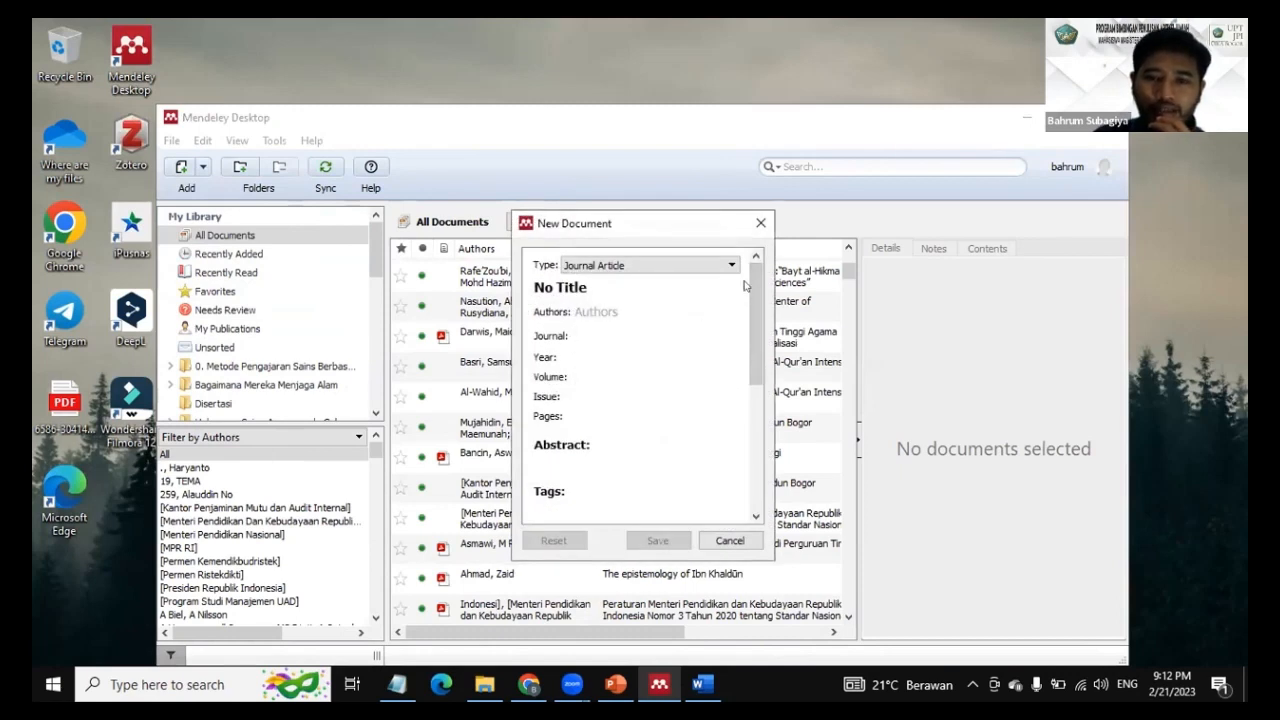
left_click(722, 268)
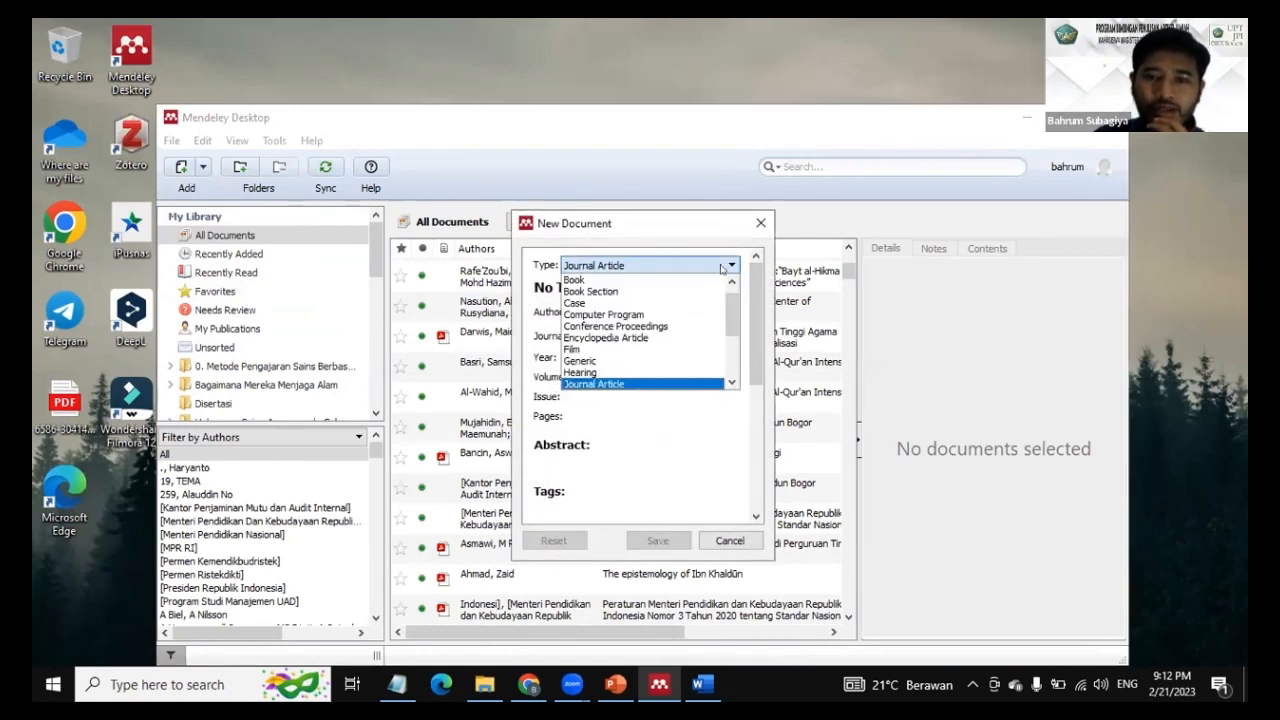
mouse_move(731, 312)
left_mouse_down()
mouse_move(730, 358)
mouse_move(731, 297)
mouse_move(730, 361)
mouse_move(723, 298)
mouse_move(737, 344)
mouse_move(733, 328)
left_mouse_up()
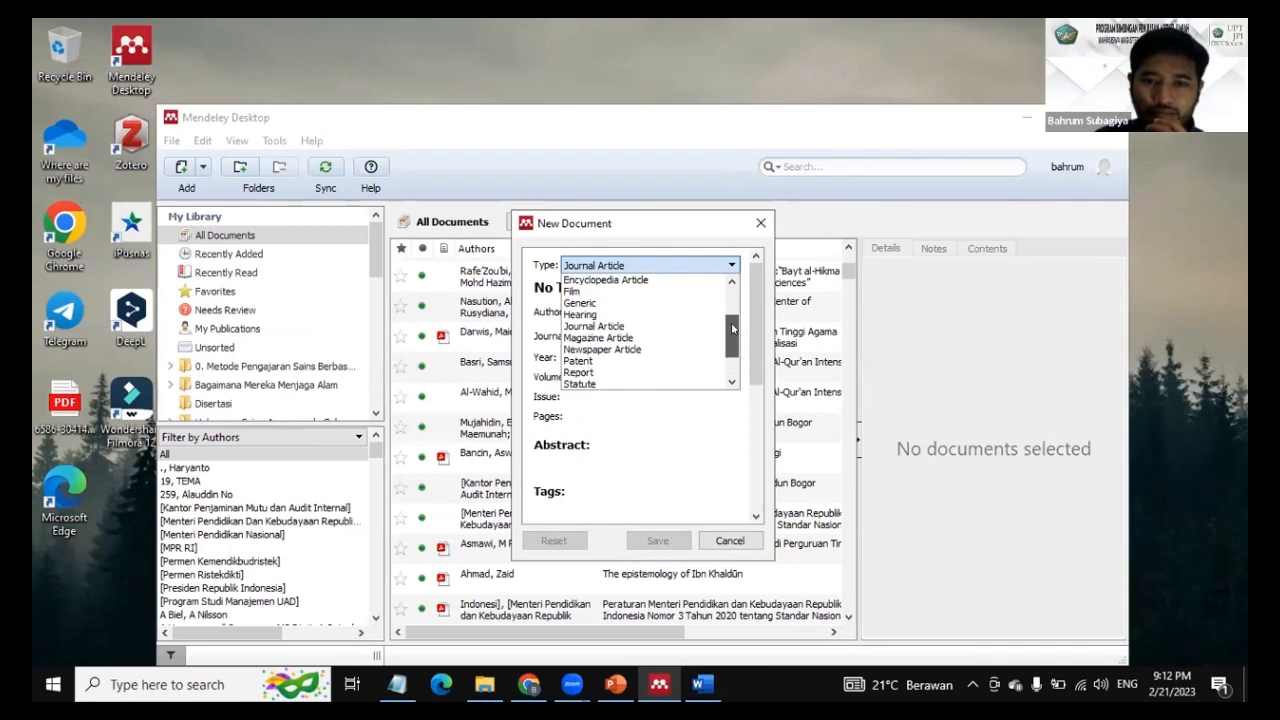
scroll(708, 340, "up", 3)
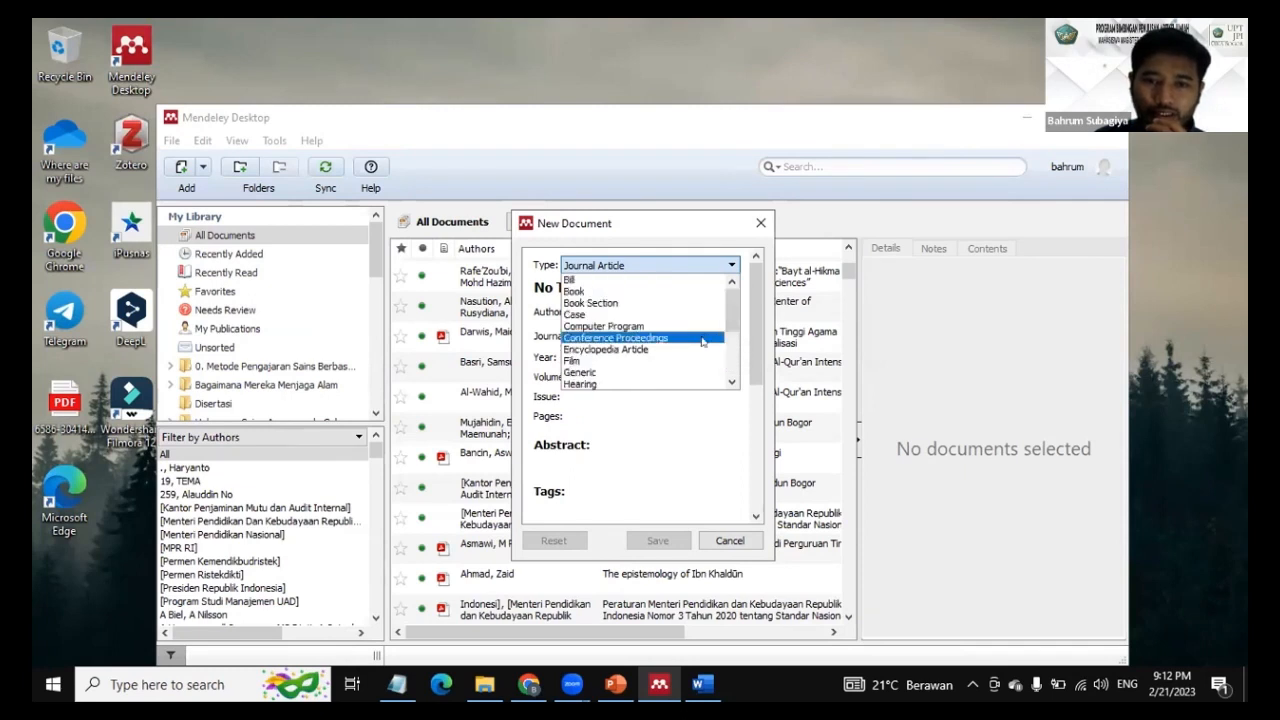
left_click(653, 292)
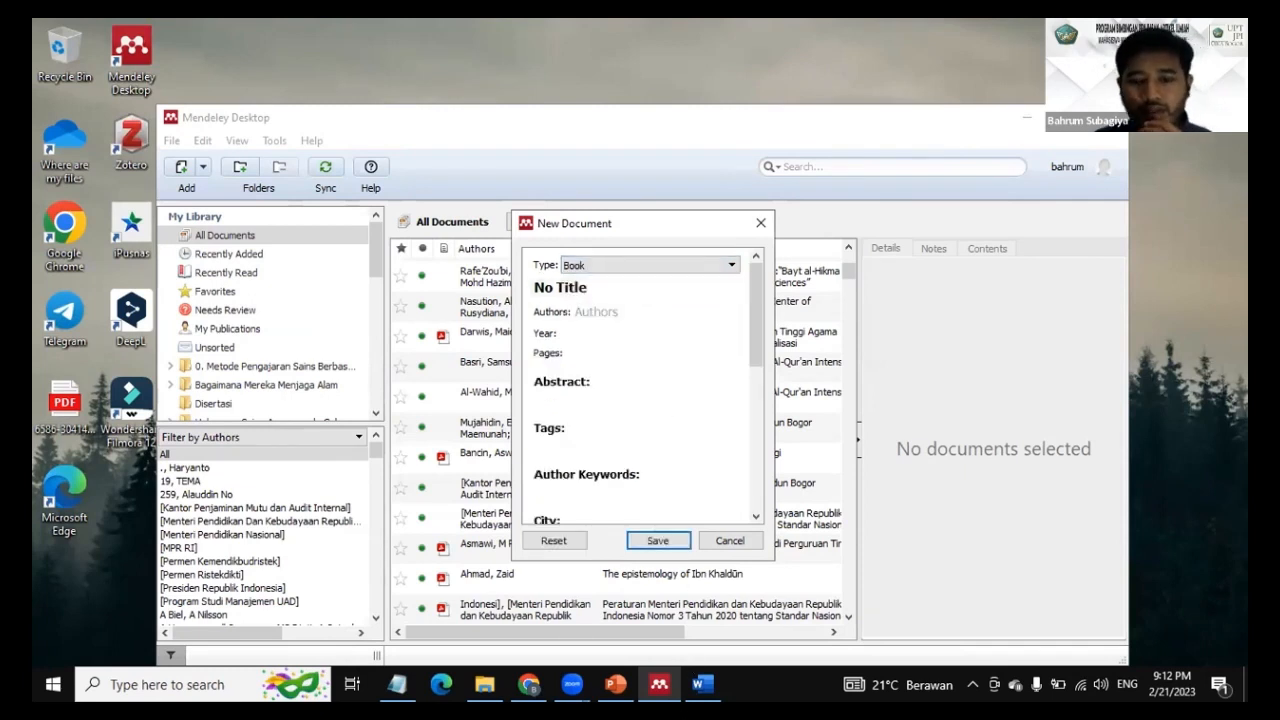
Copy the full Islamic World View reference line from the Word document and paste it over the new Mendeley entry's placeholder title
left_click(700, 684)
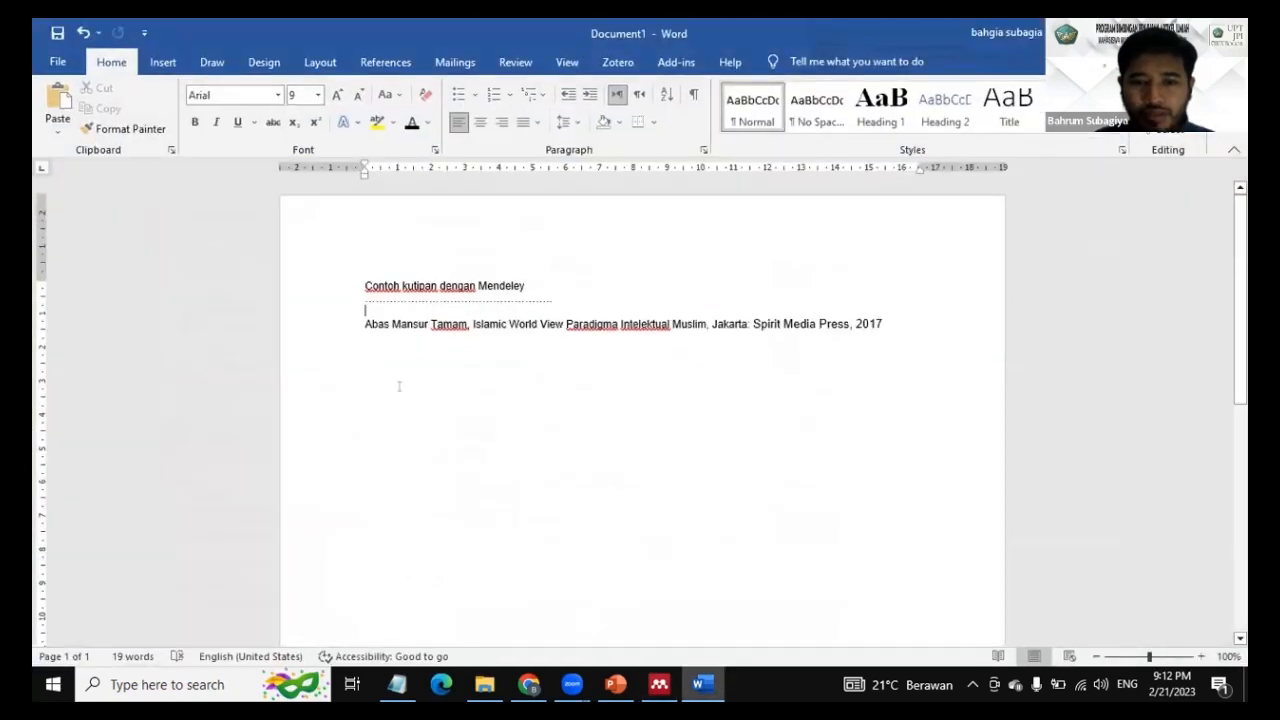
left_click_drag(360, 320, 888, 325)
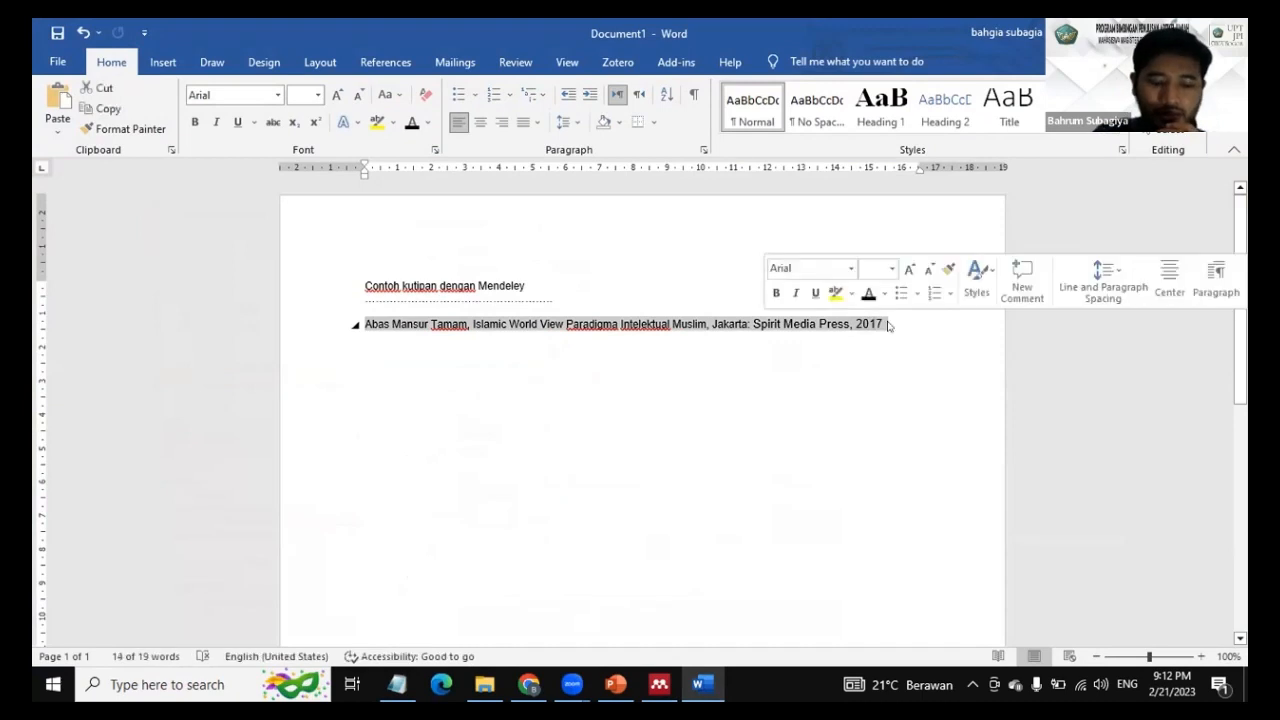
key("ctrl+c")
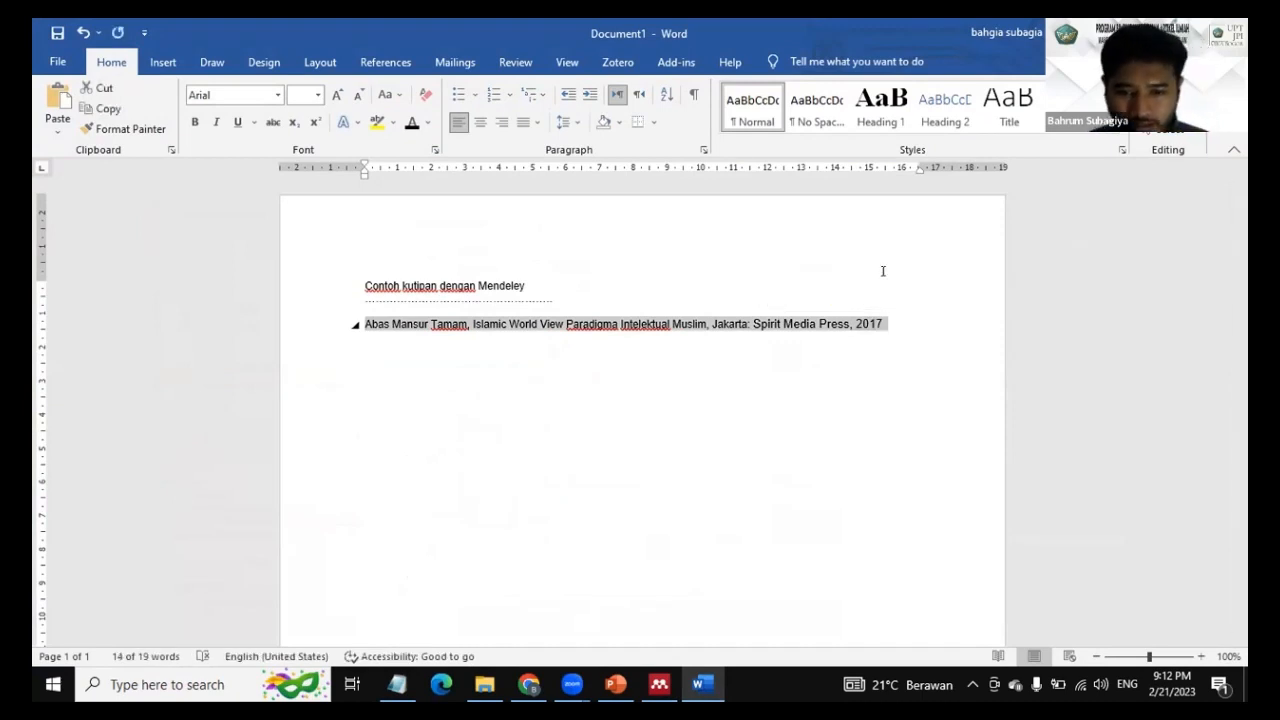
left_click(659, 685)
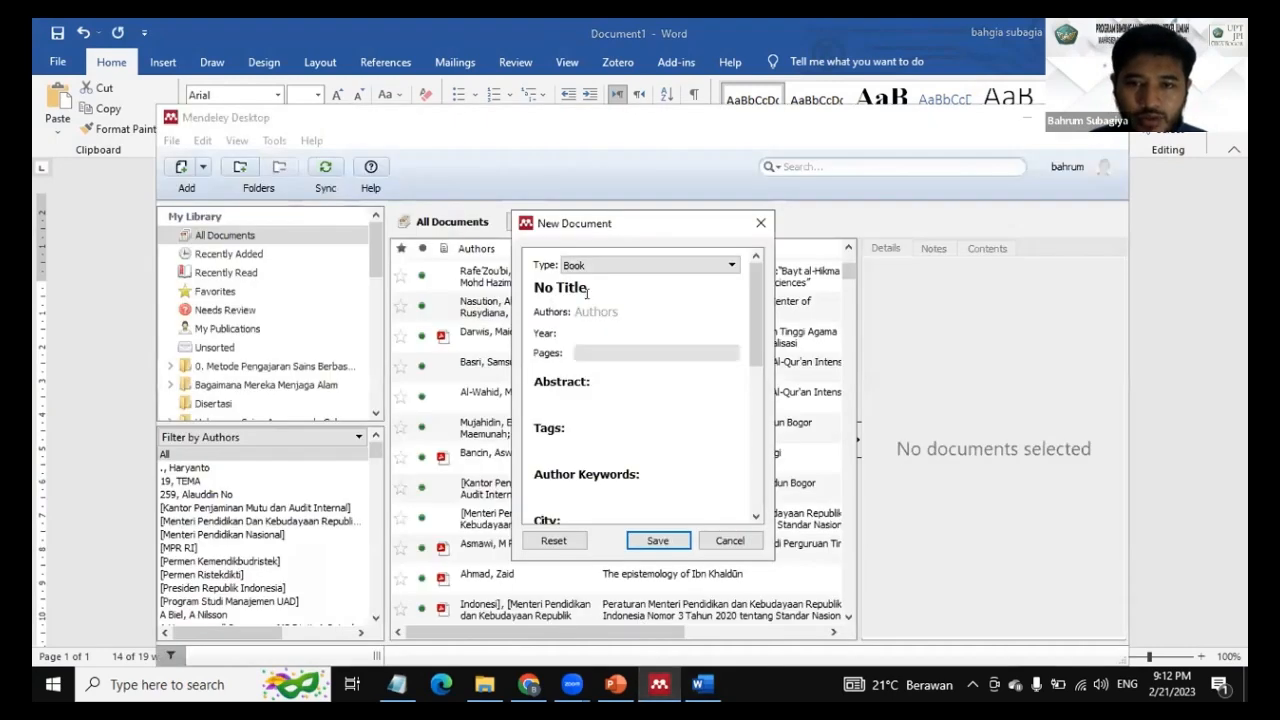
triple_click(585, 288)
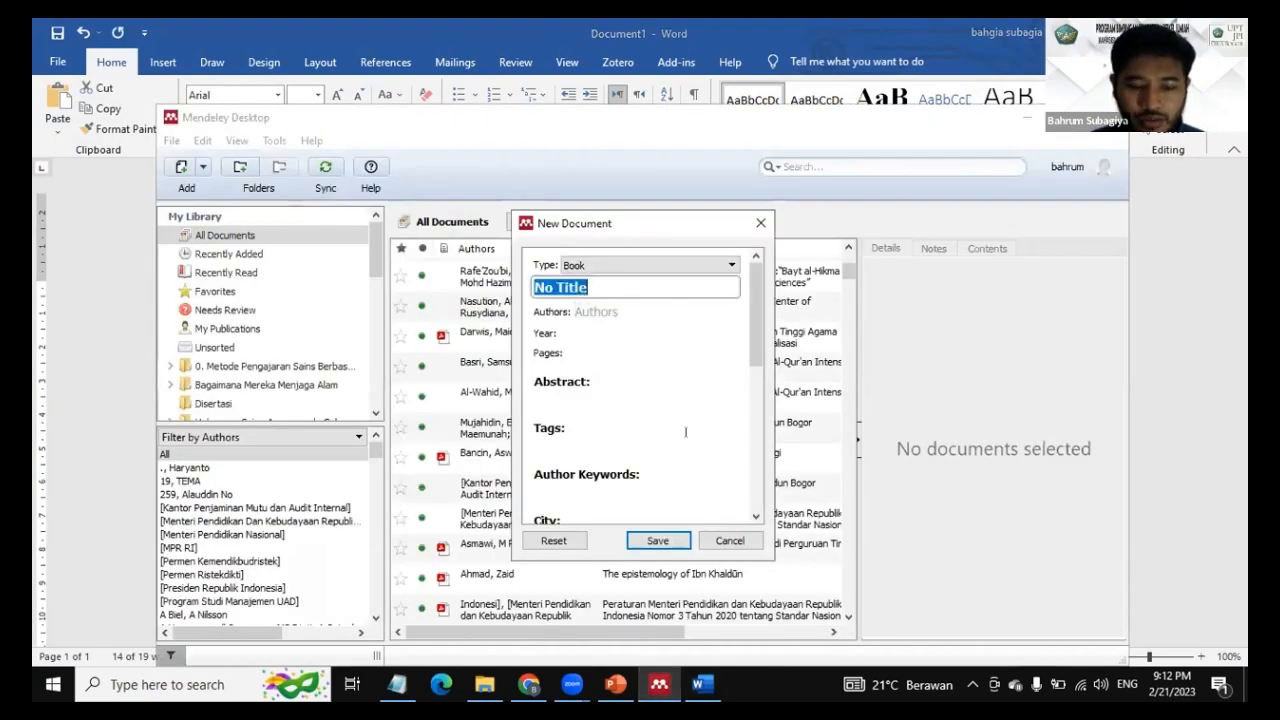
key("ctrl+v")
Move the author's full name from the start of the pasted title into the entry's Authors field
left_click_drag(670, 287, 526, 270)
key("ctrl+x")
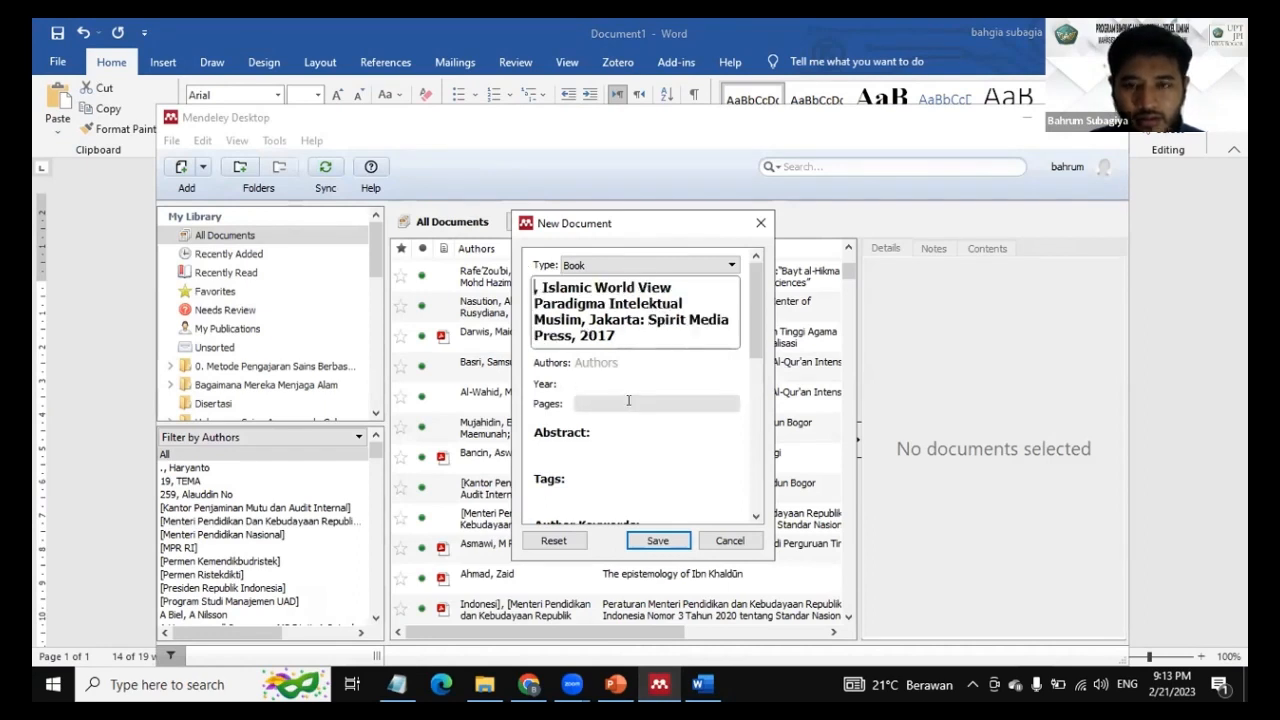
left_click(601, 360)
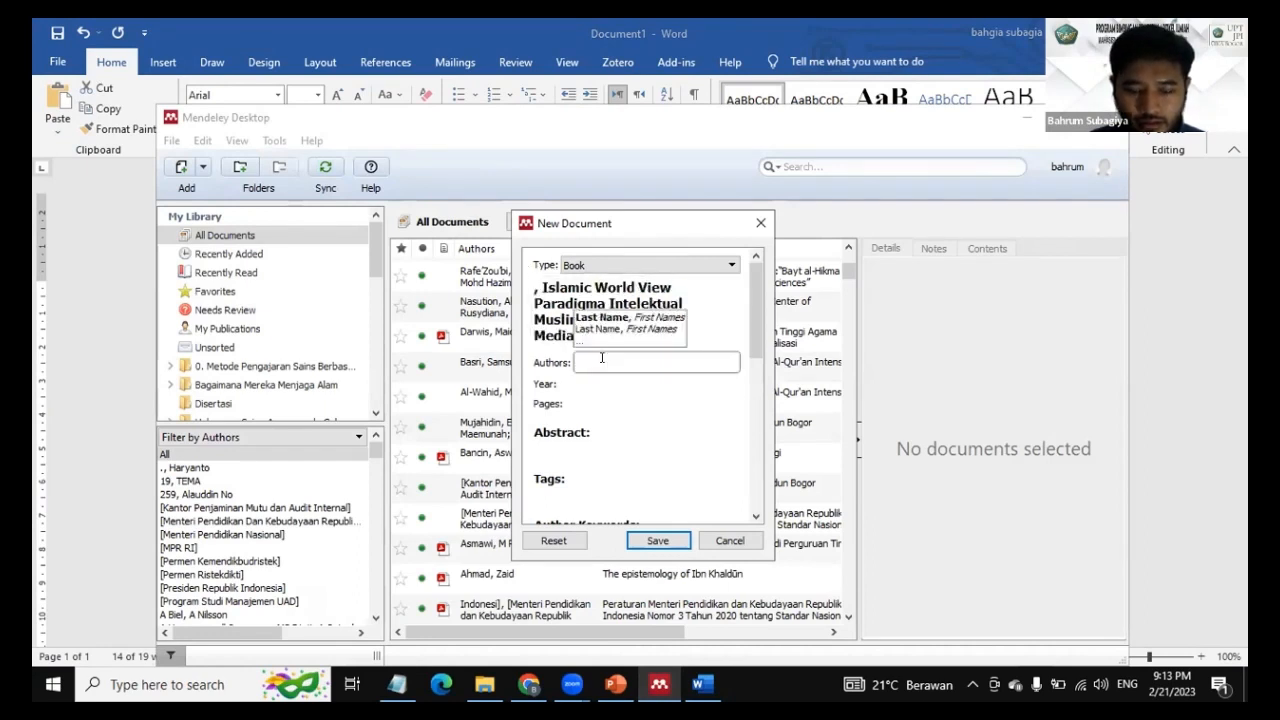
key("ctrl+v")
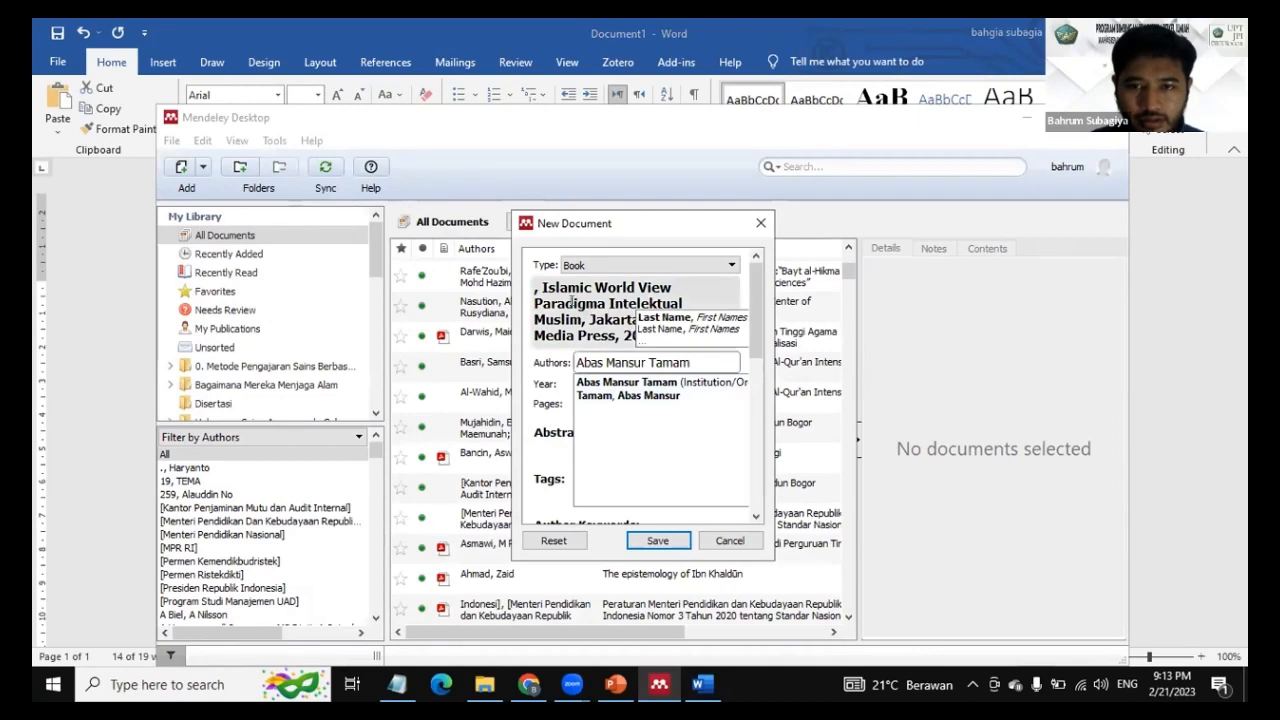
Trim the title to "Islamic World View Paradigma Intelektual Muslim", removing the leading comma and the city, publisher and year
left_click(541, 288)
key("BackSpace")
key("BackSpace")
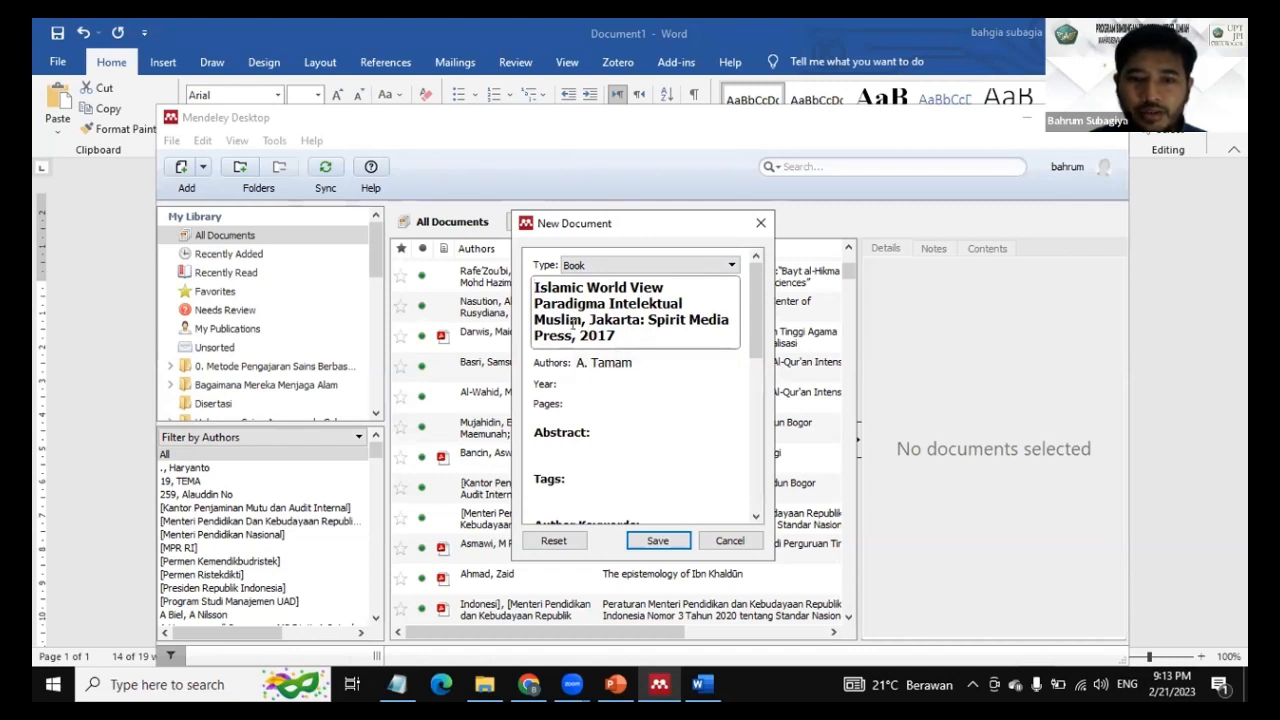
left_click_drag(642, 318, 582, 318)
key("BackSpace")
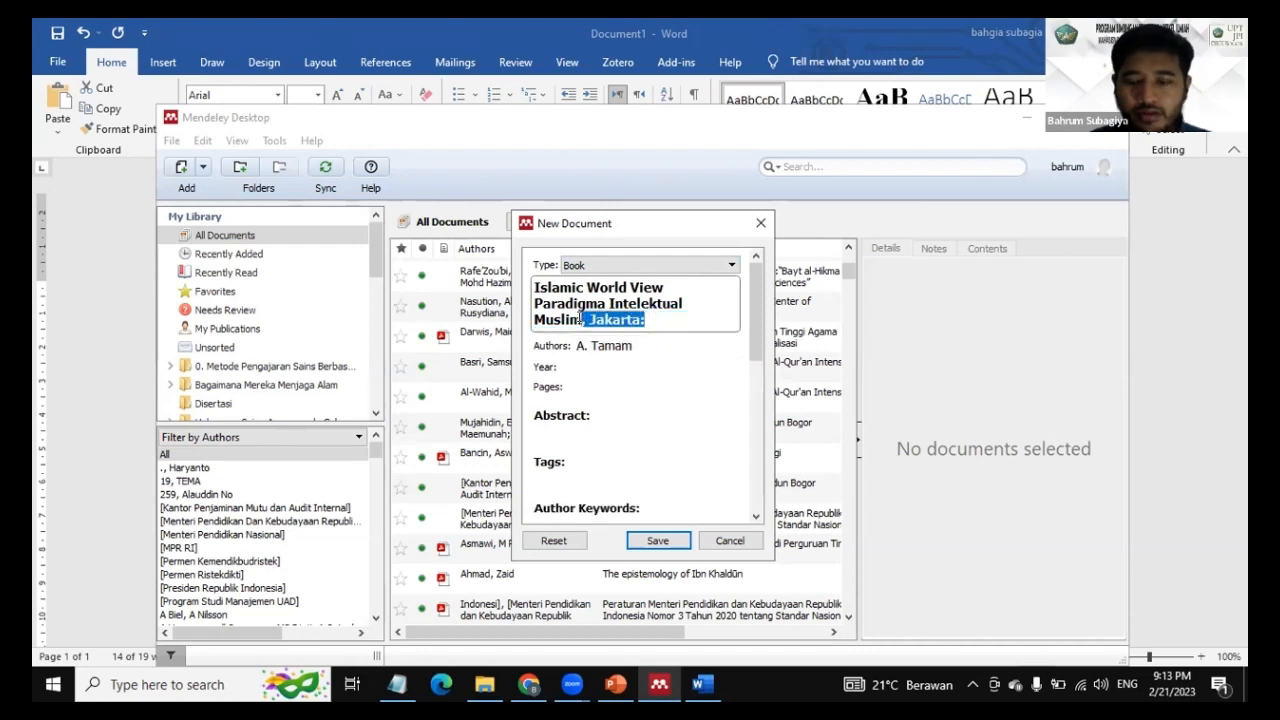
key("BackSpace")
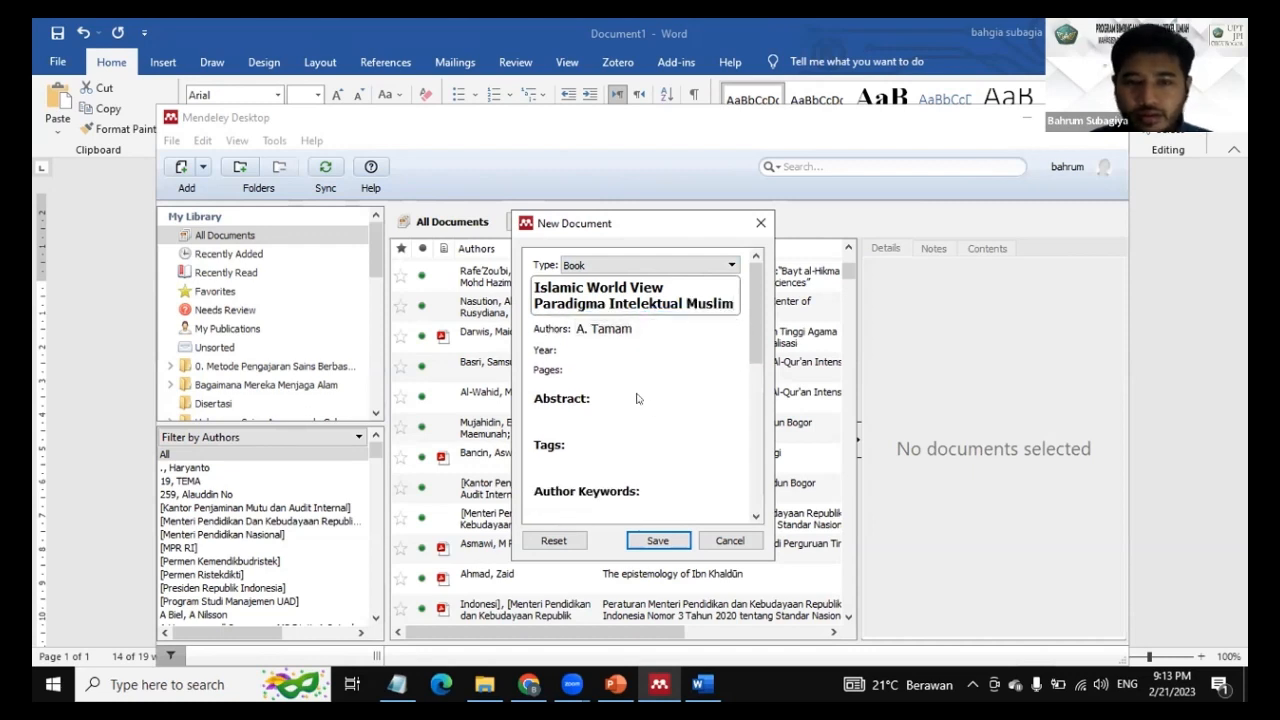
Set the book entry's publication year to 2017
left_click(609, 351)
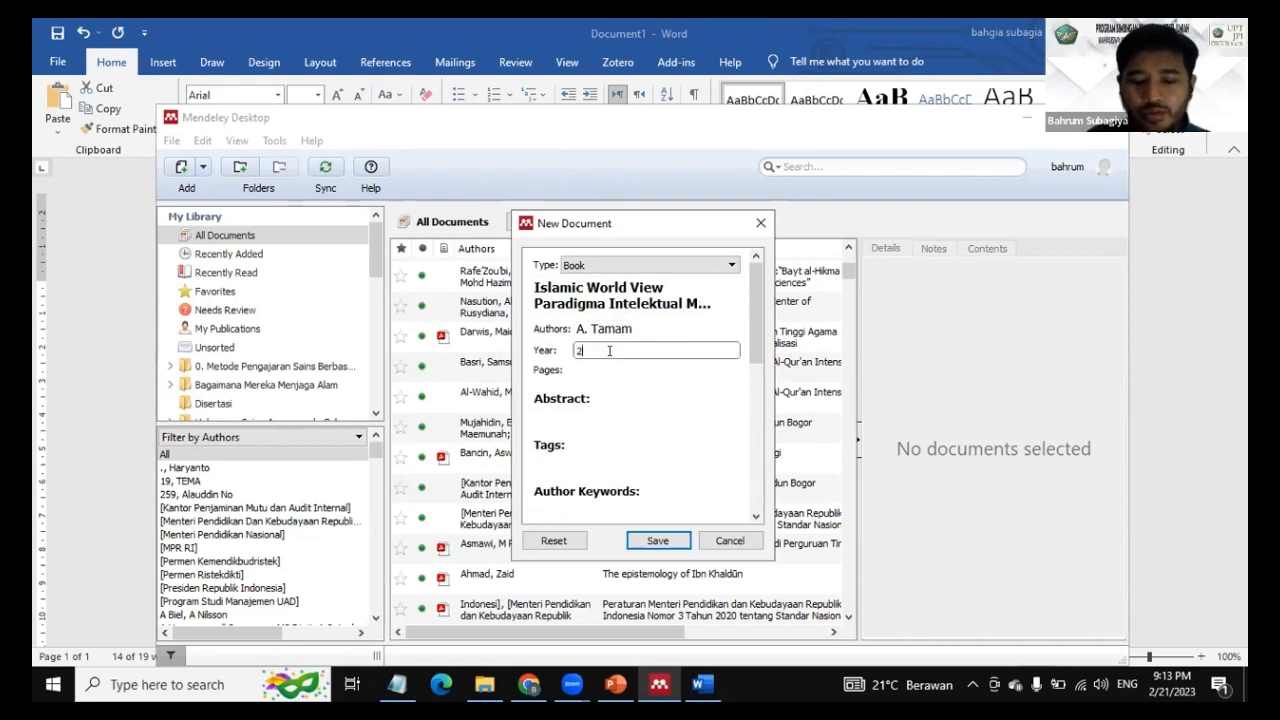
scroll(691, 343, "down", 1)
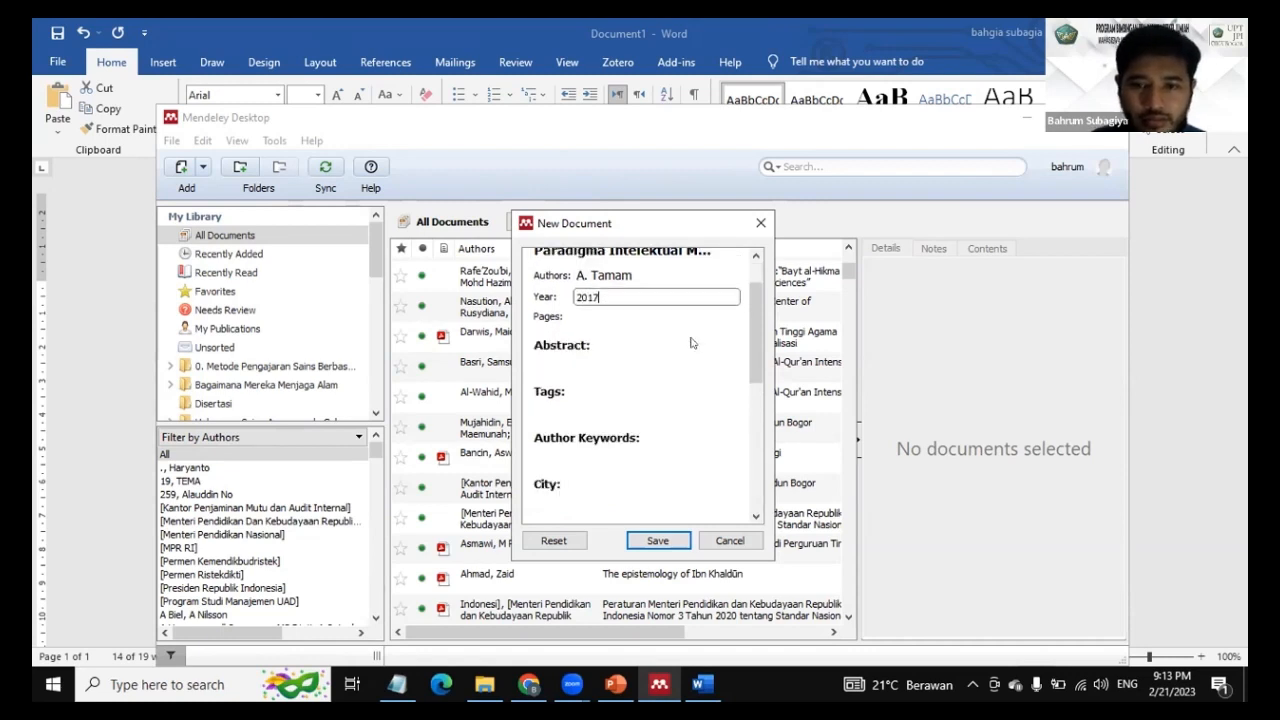
scroll(676, 370, "down", 1)
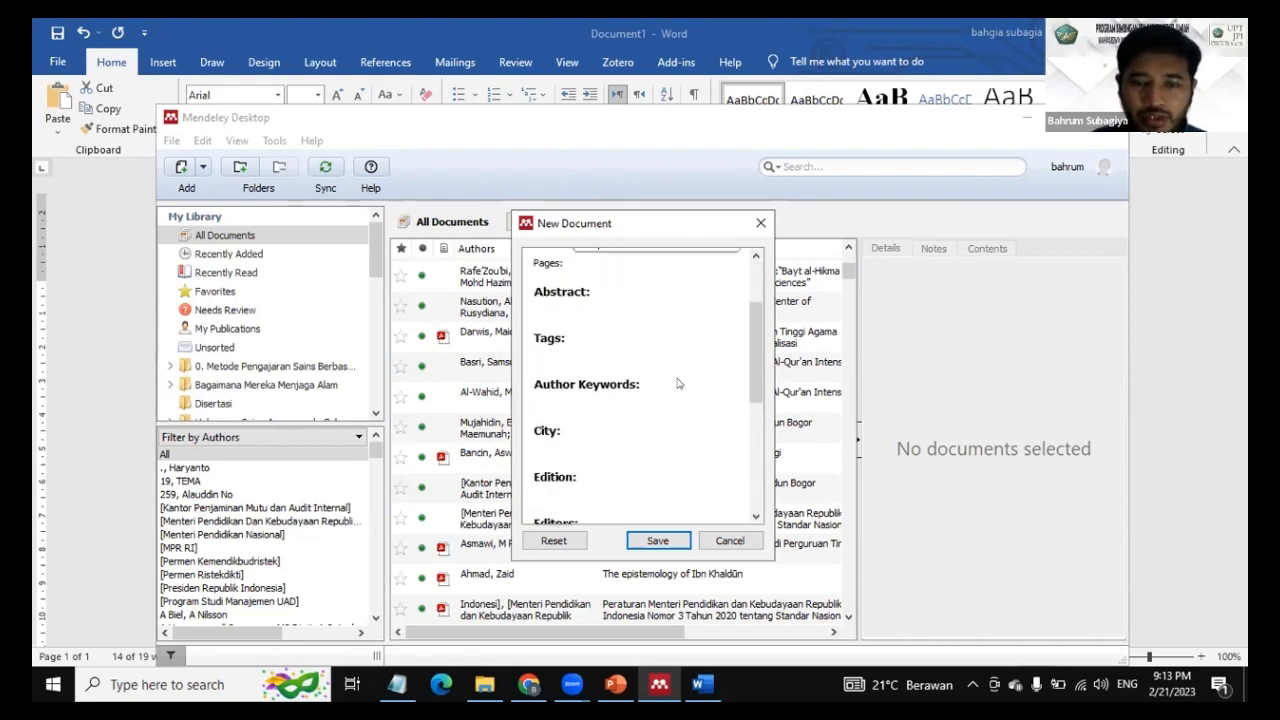
scroll(677, 383, "up", 2)
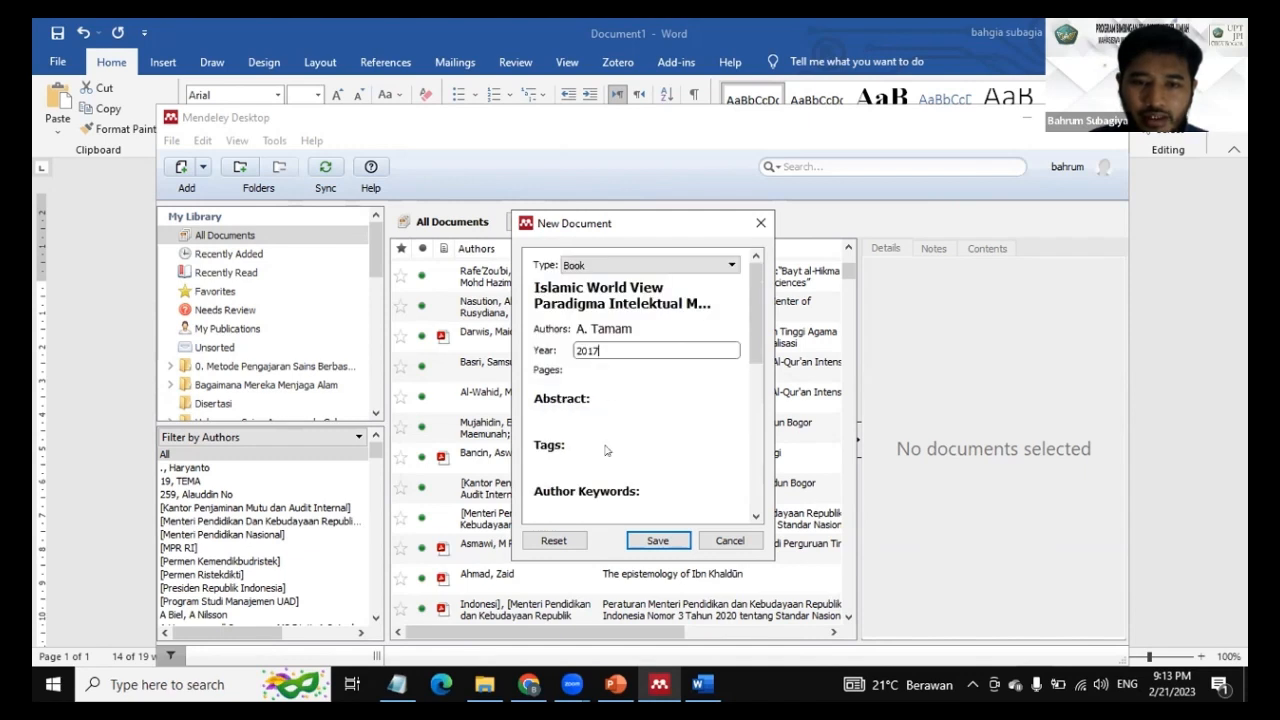
scroll(605, 451, "down", 3)
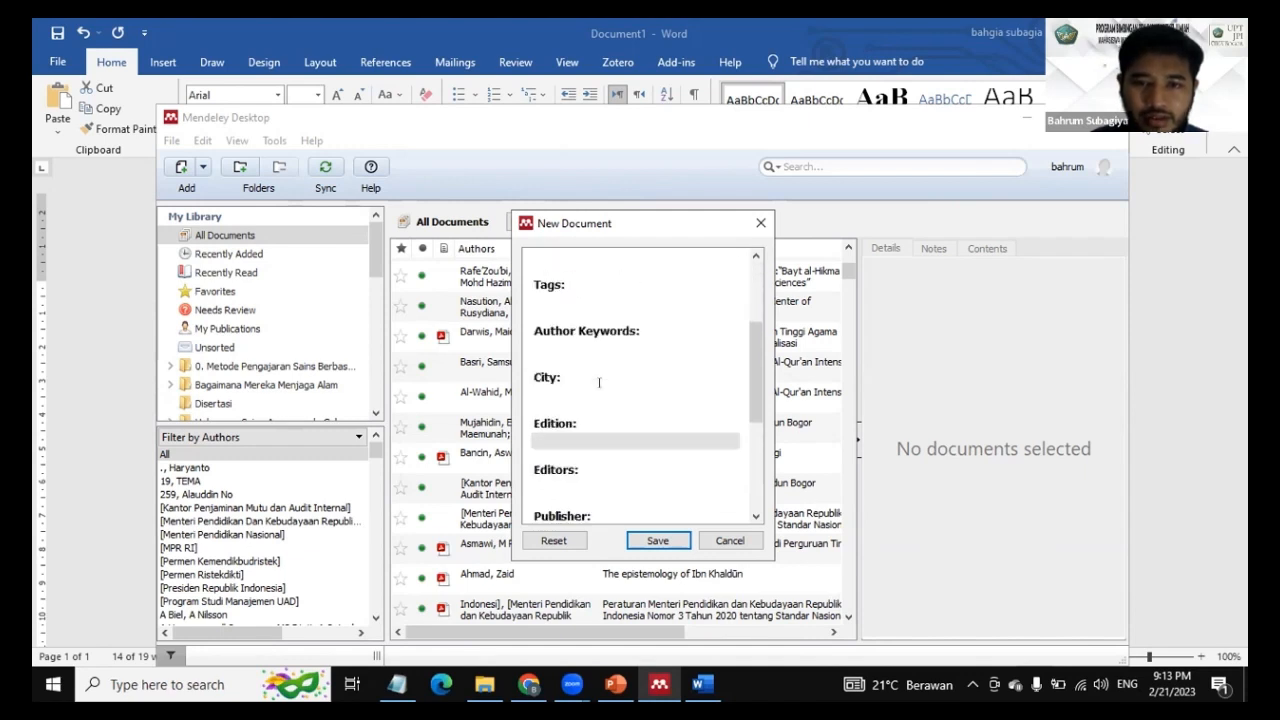
Set the new book entry's city to Jakarta
left_click(606, 390)
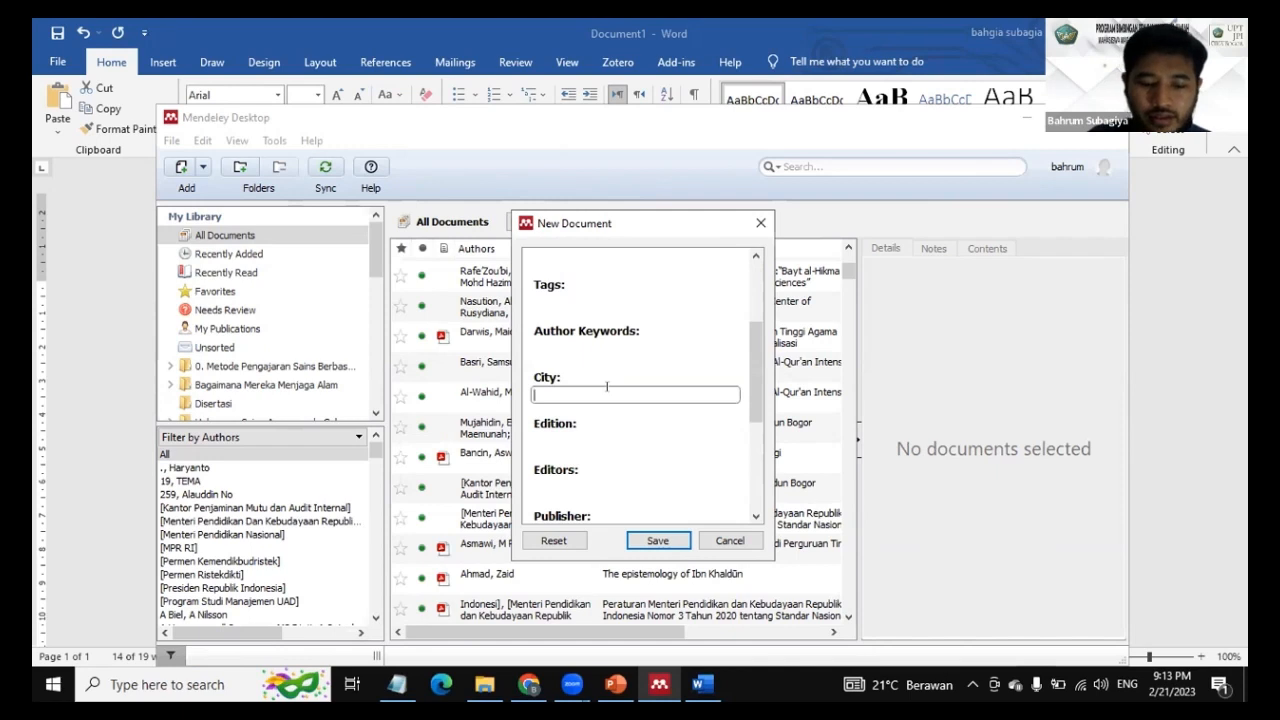
type("J")
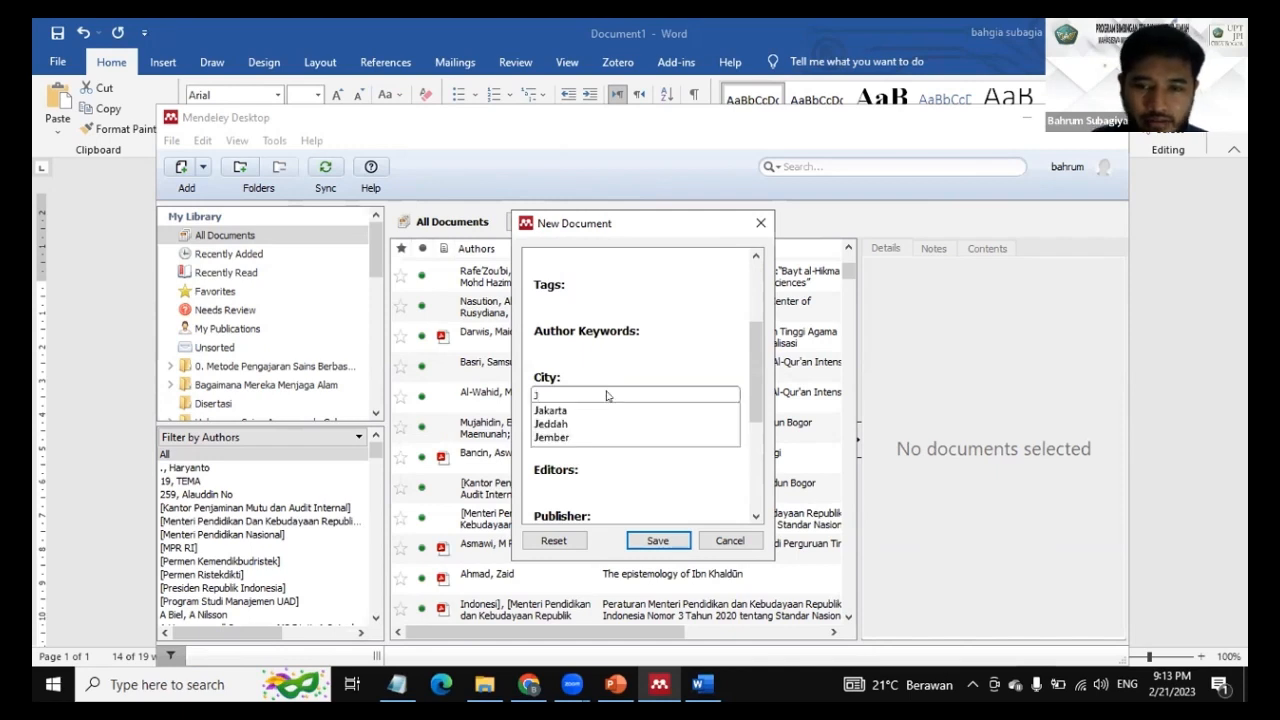
left_click(612, 410)
Paste the publisher into the book entry and remove the trailing comma and year so it reads "Spirit Media Press"
scroll(622, 425, "down", 1)
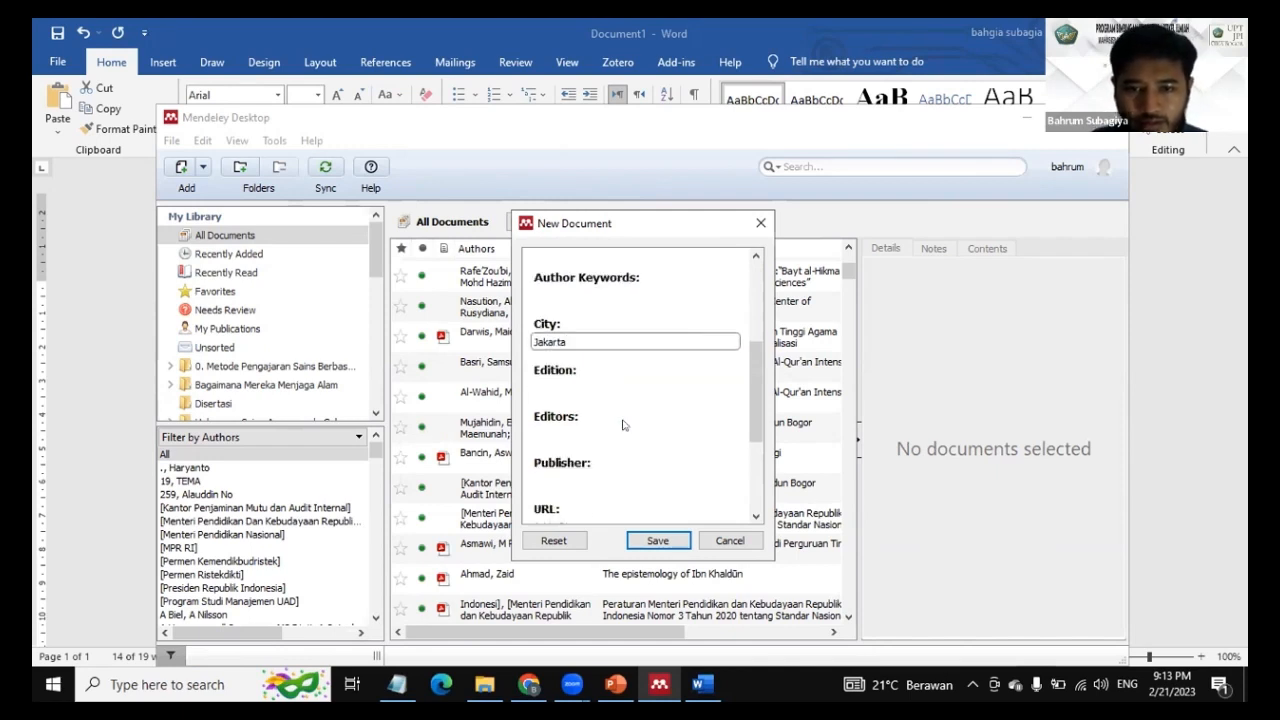
scroll(594, 396, "down", 1)
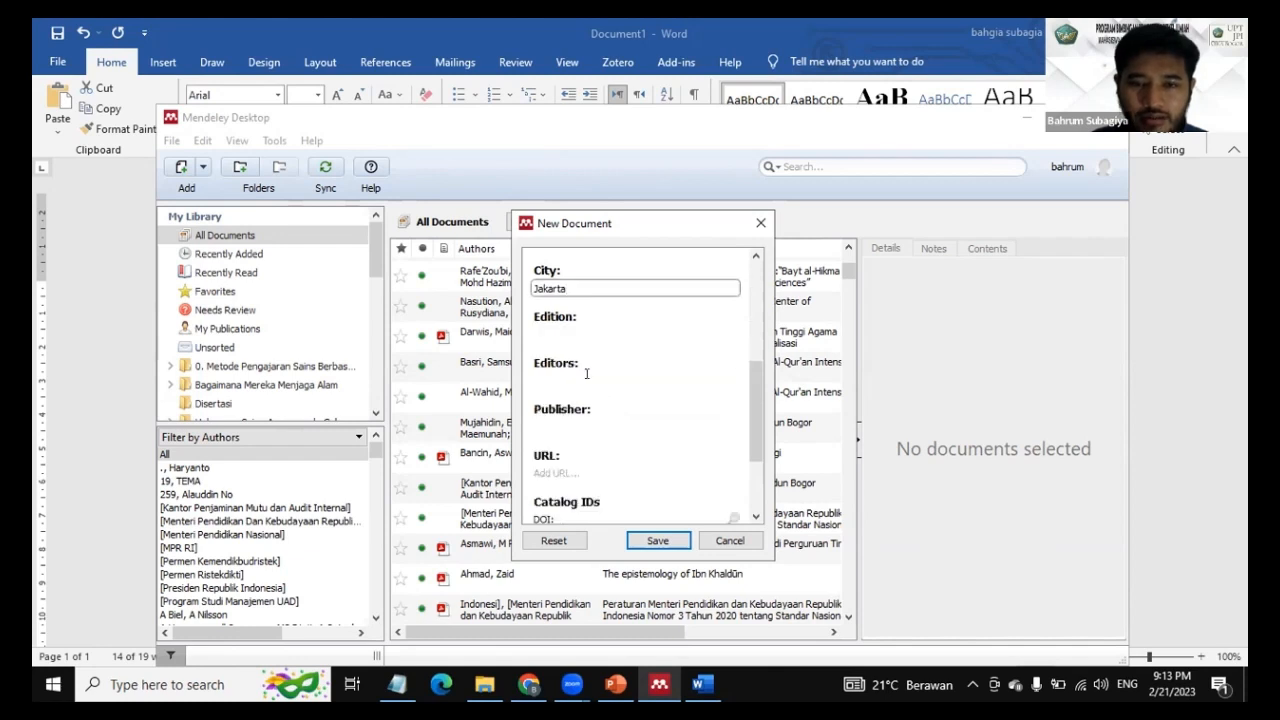
scroll(584, 372, "down", 1)
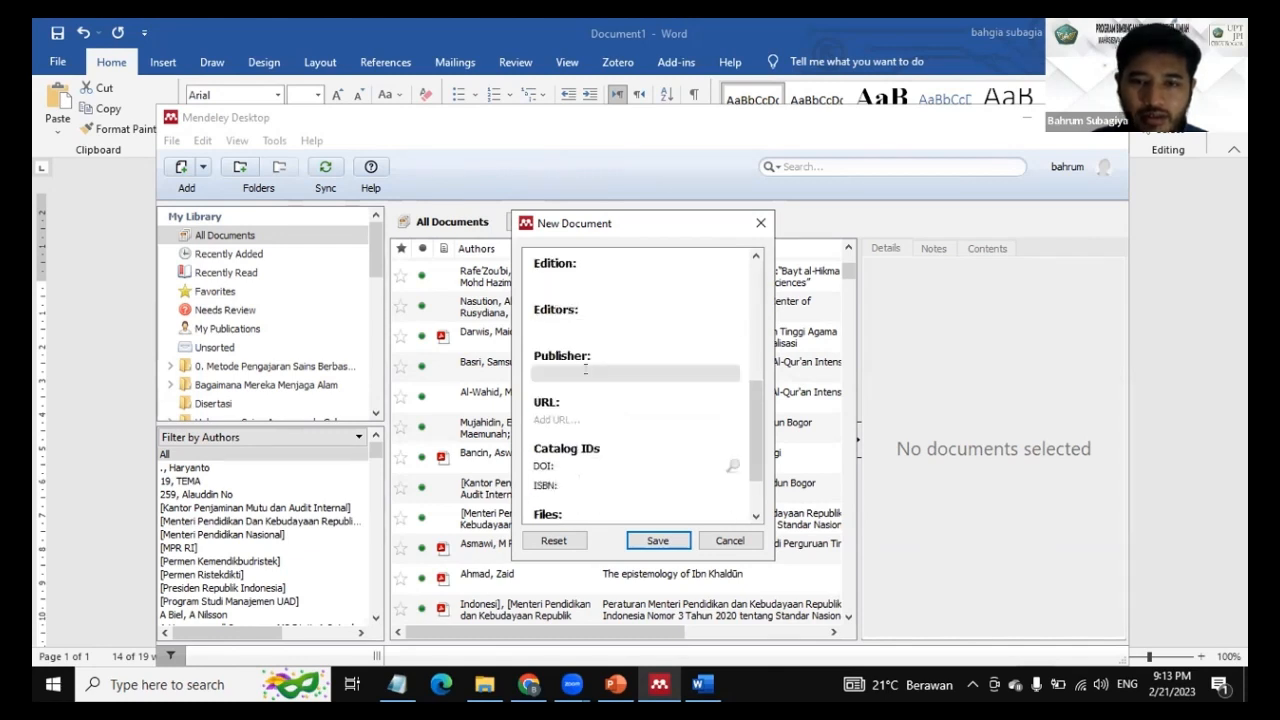
left_click(585, 370)
key("ctrl+v")
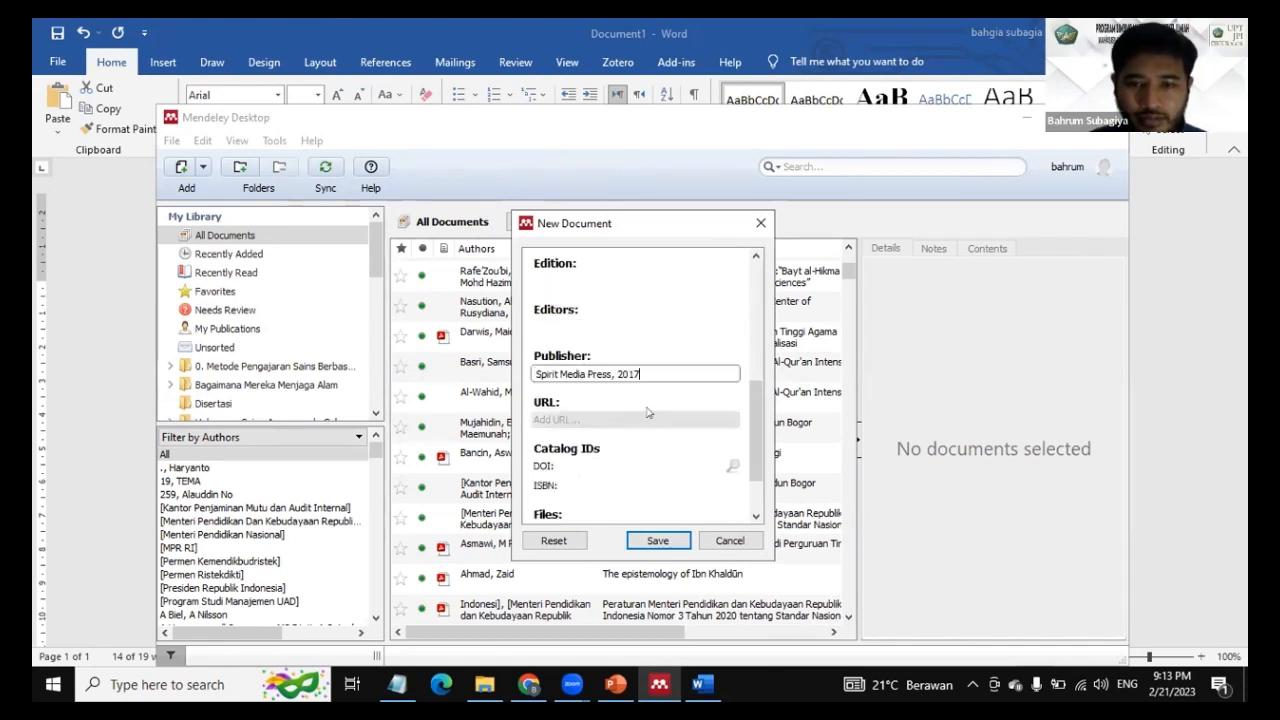
key("ctrl+shift+Left")
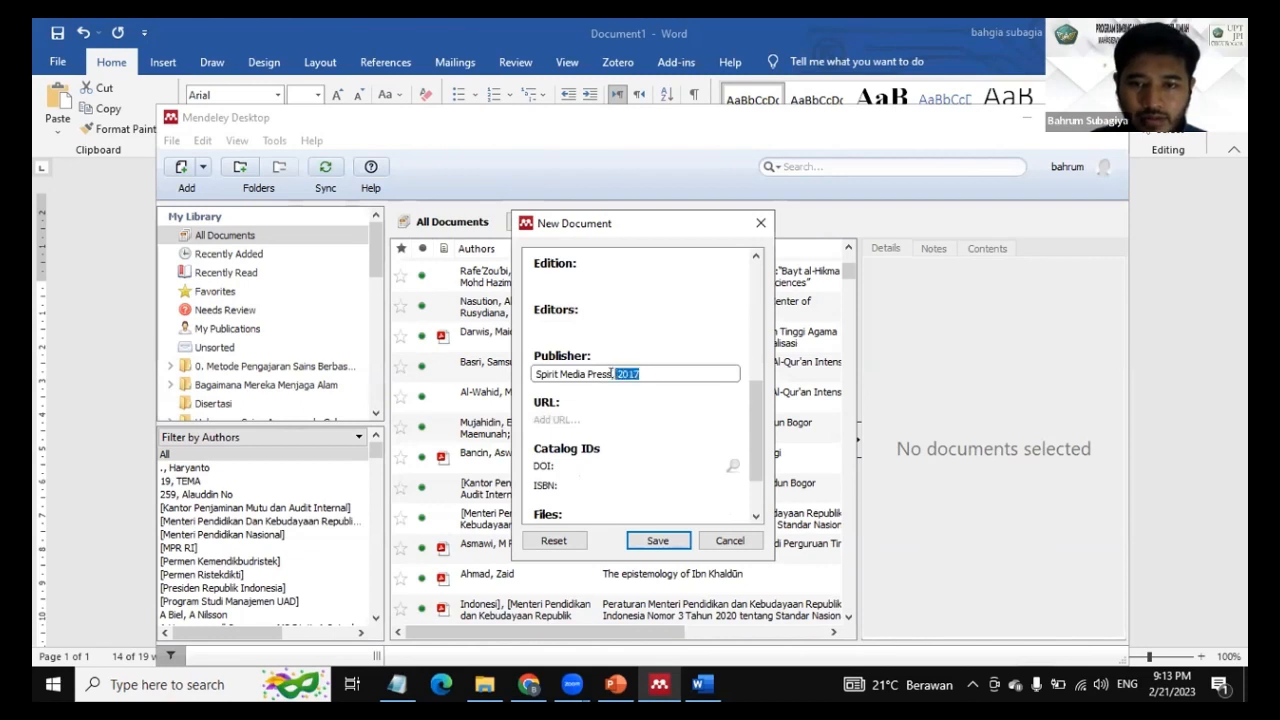
key("BackSpace")
key("BackSpace")
key("BackSpace")
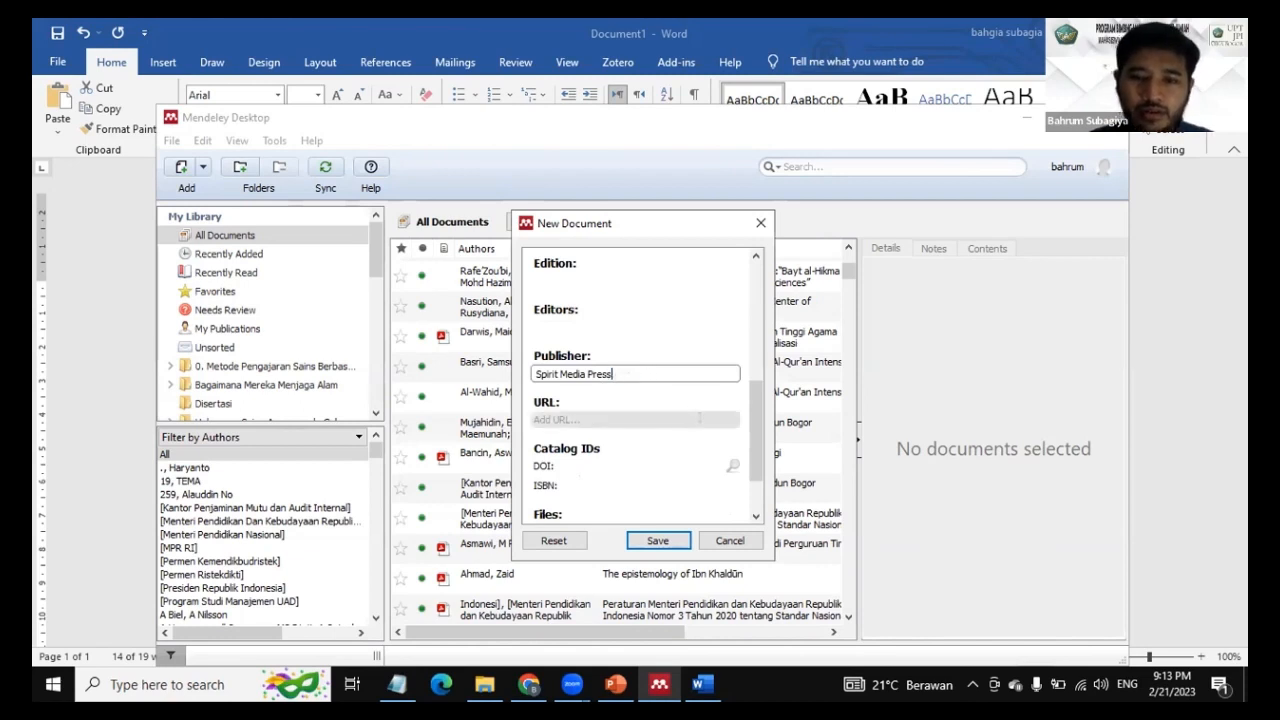
Review the book entry's fields from title to publisher and save it to the Mendeley library
scroll(758, 466, "up", 8)
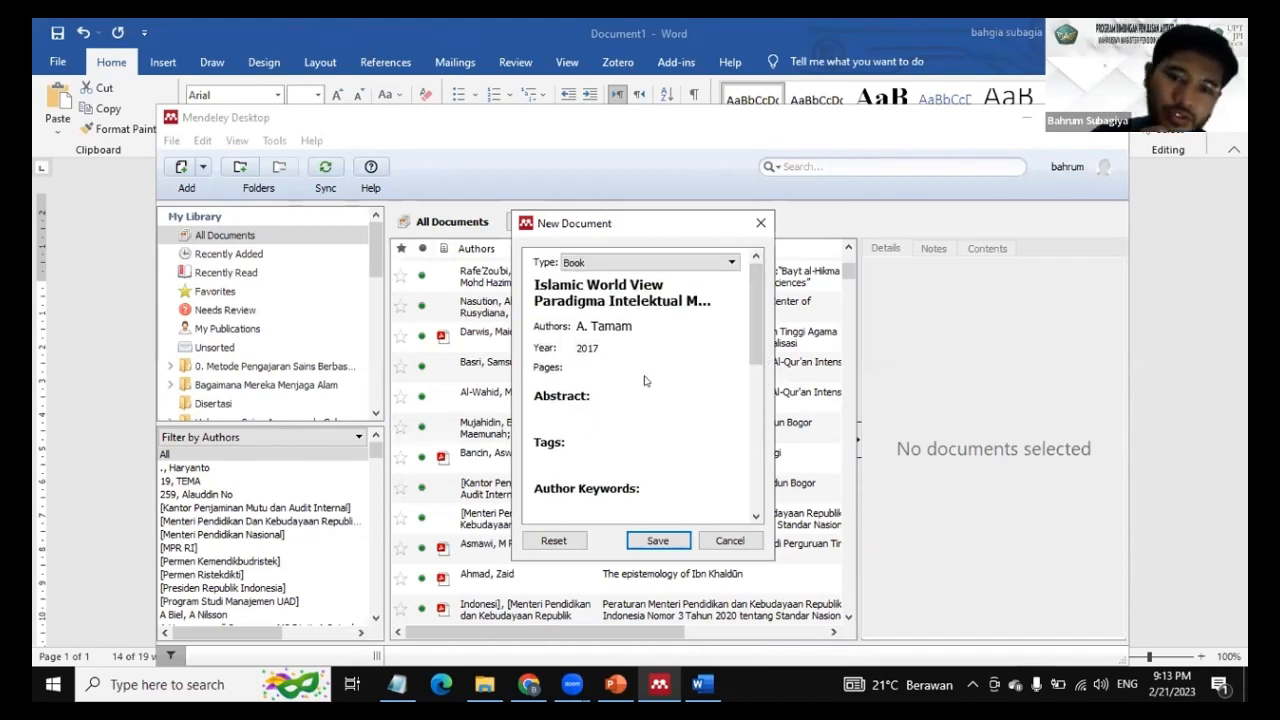
scroll(646, 371, "down", 4)
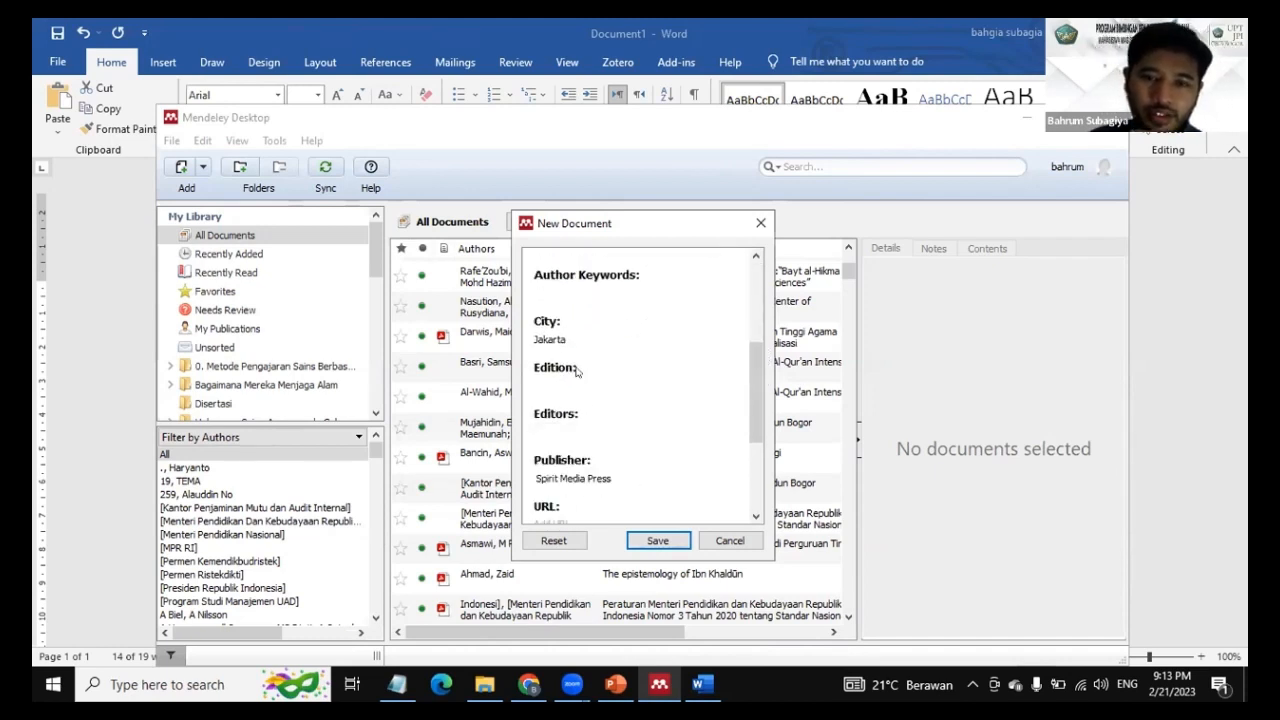
scroll(651, 366, "down", 2)
scroll(668, 401, "up", 1)
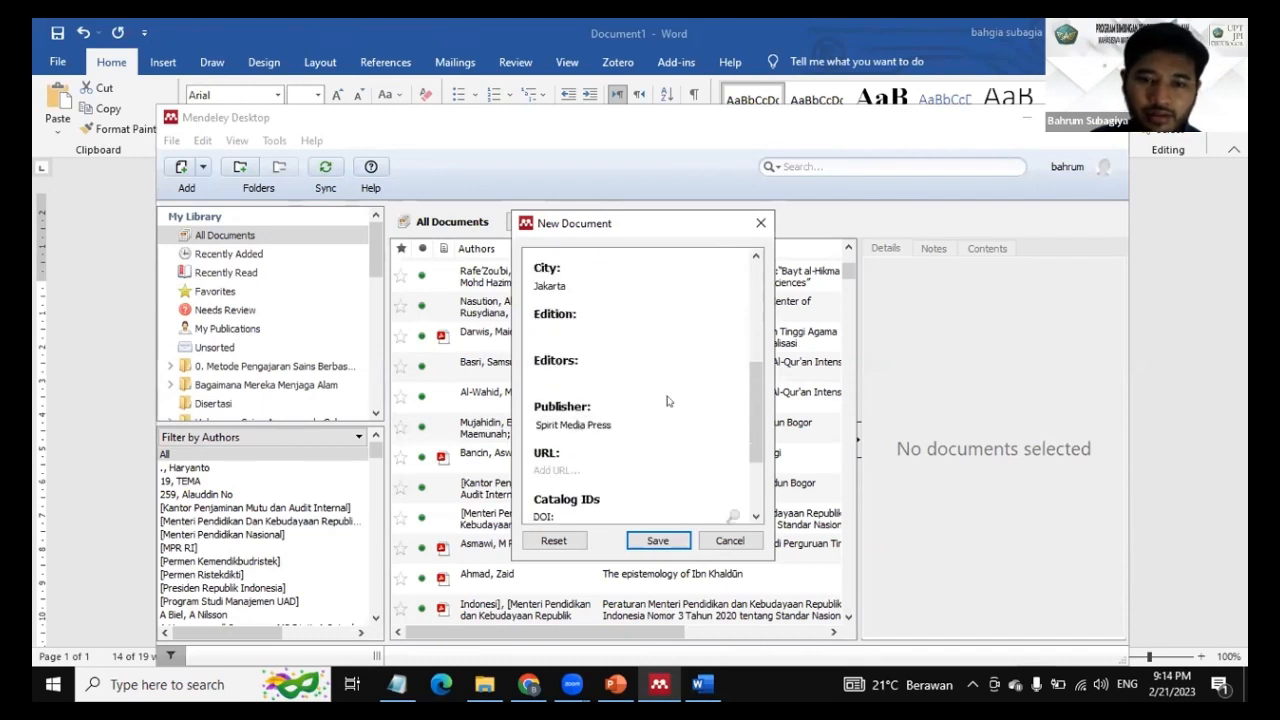
scroll(668, 414, "down", 2)
scroll(670, 412, "up", 5)
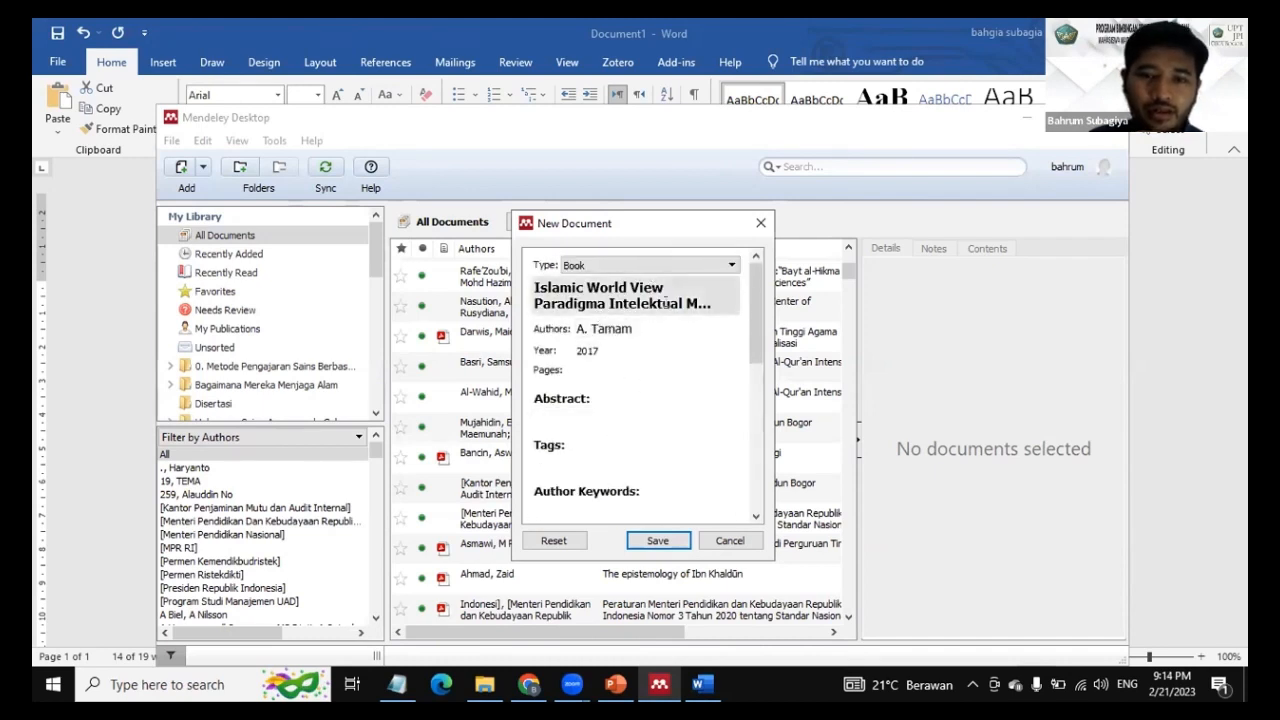
scroll(629, 360, "down", 5)
left_click(640, 540)
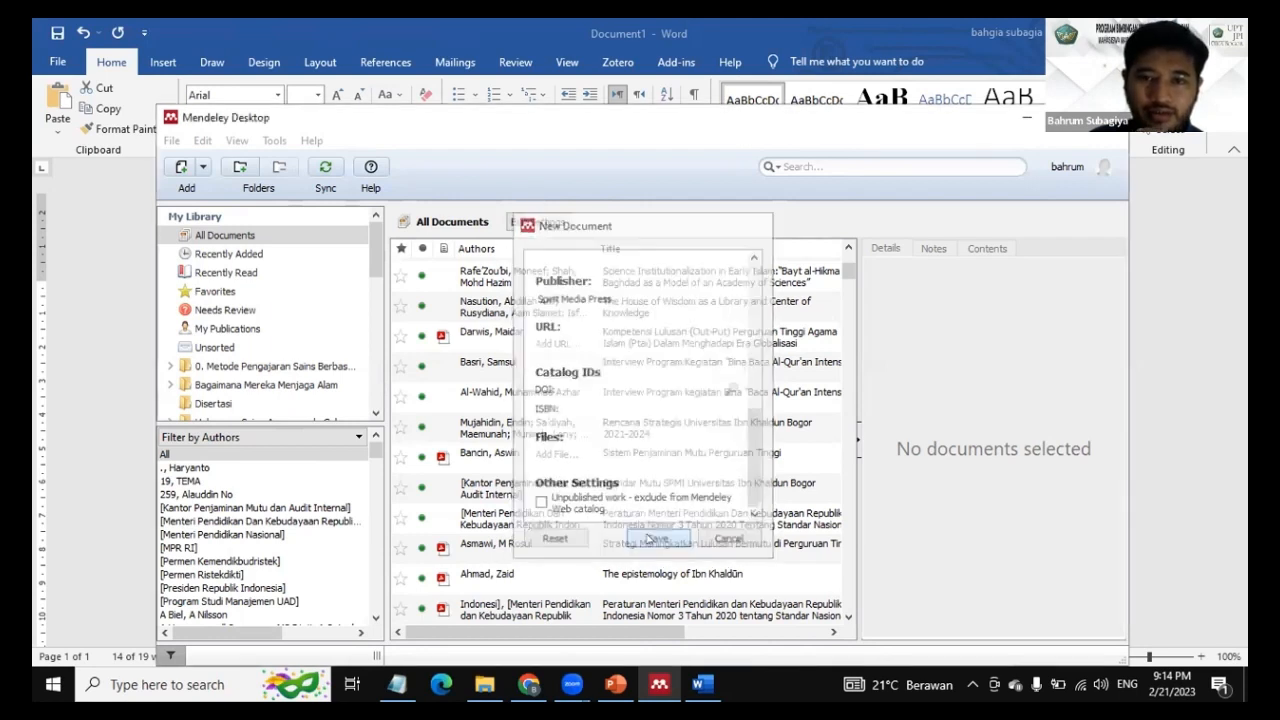
Look through the full library list around the newly saved book entry and the older references
scroll(565, 400, "up", 5)
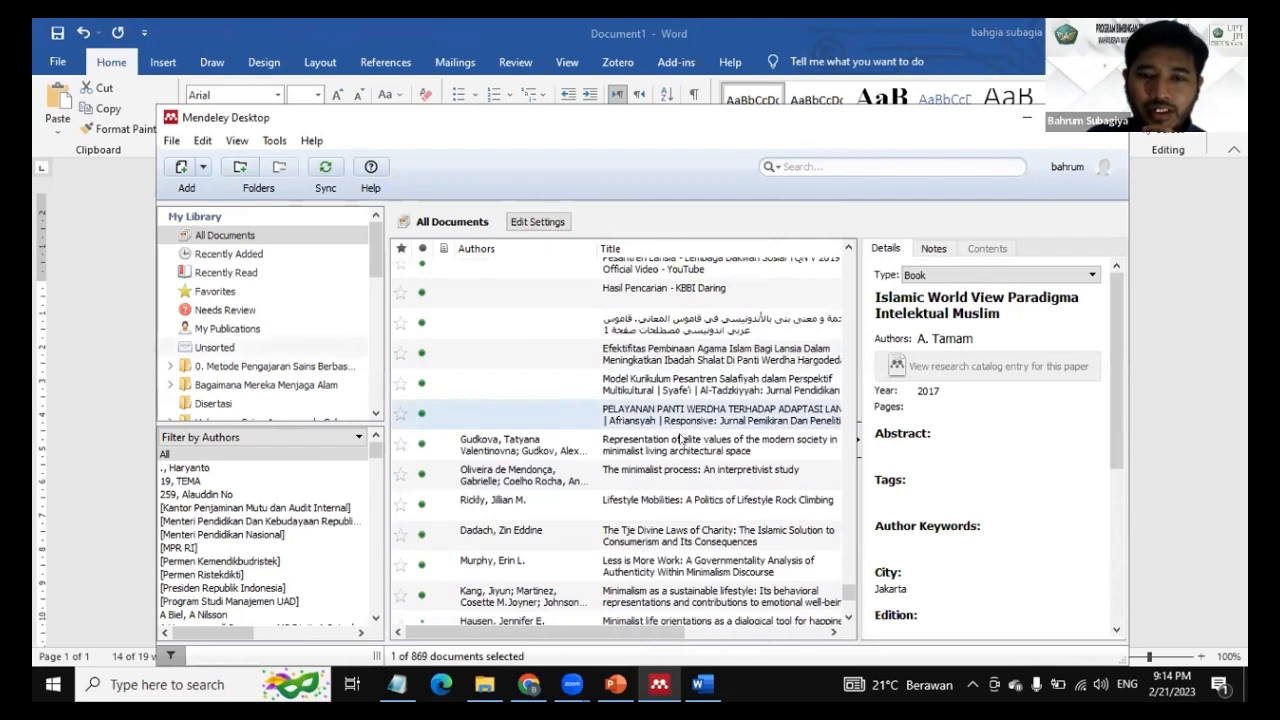
scroll(678, 430, "up", 10)
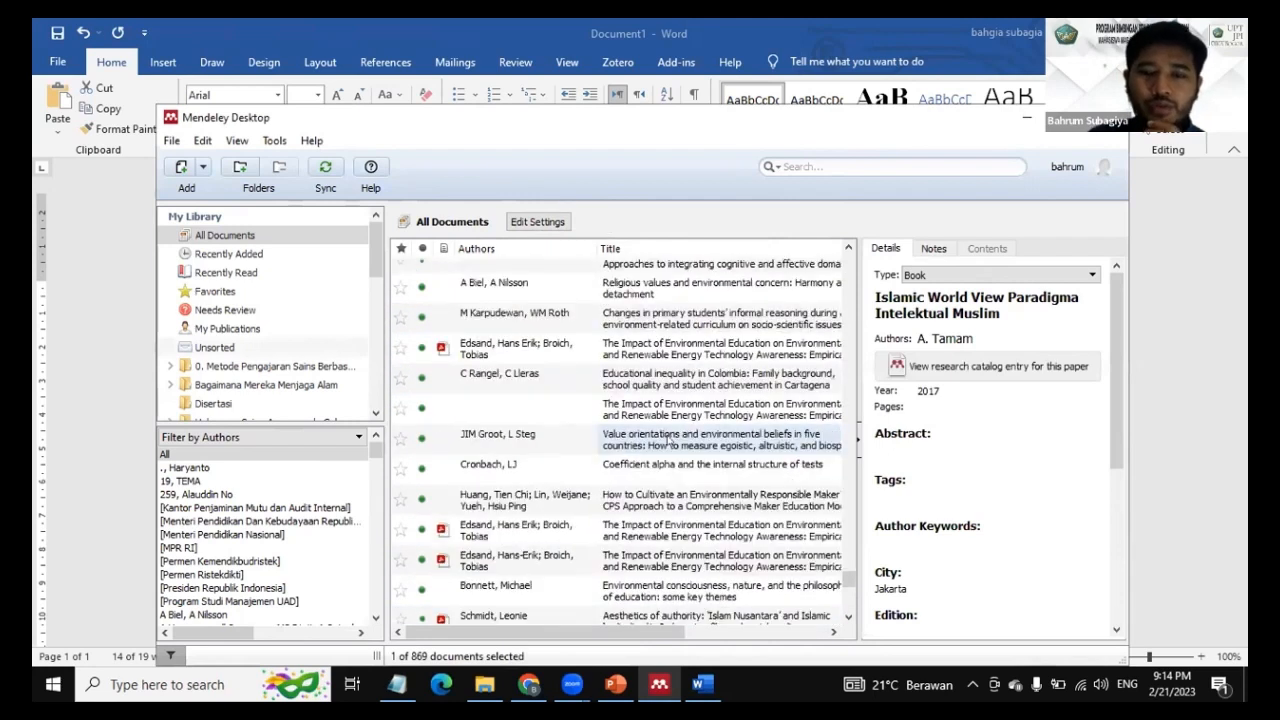
scroll(658, 440, "up", 10)
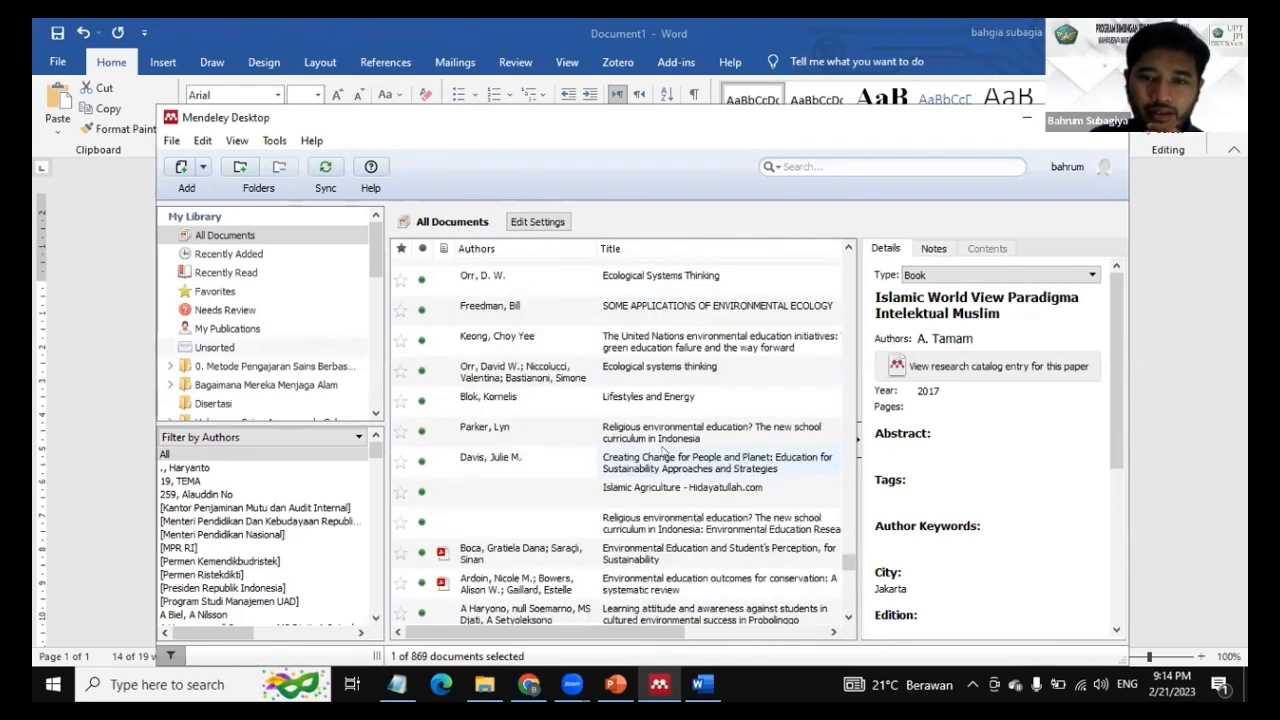
scroll(663, 452, "up", 10)
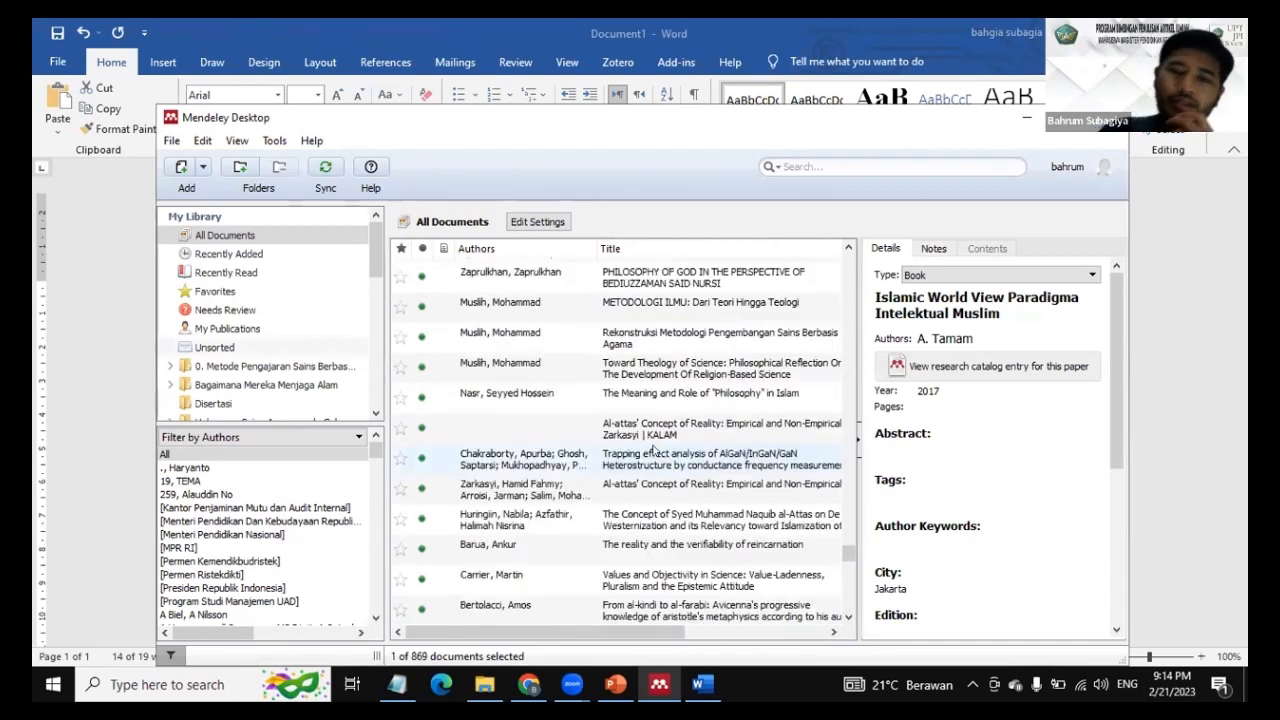
scroll(655, 450, "up", 2)
scroll(653, 451, "up", 5)
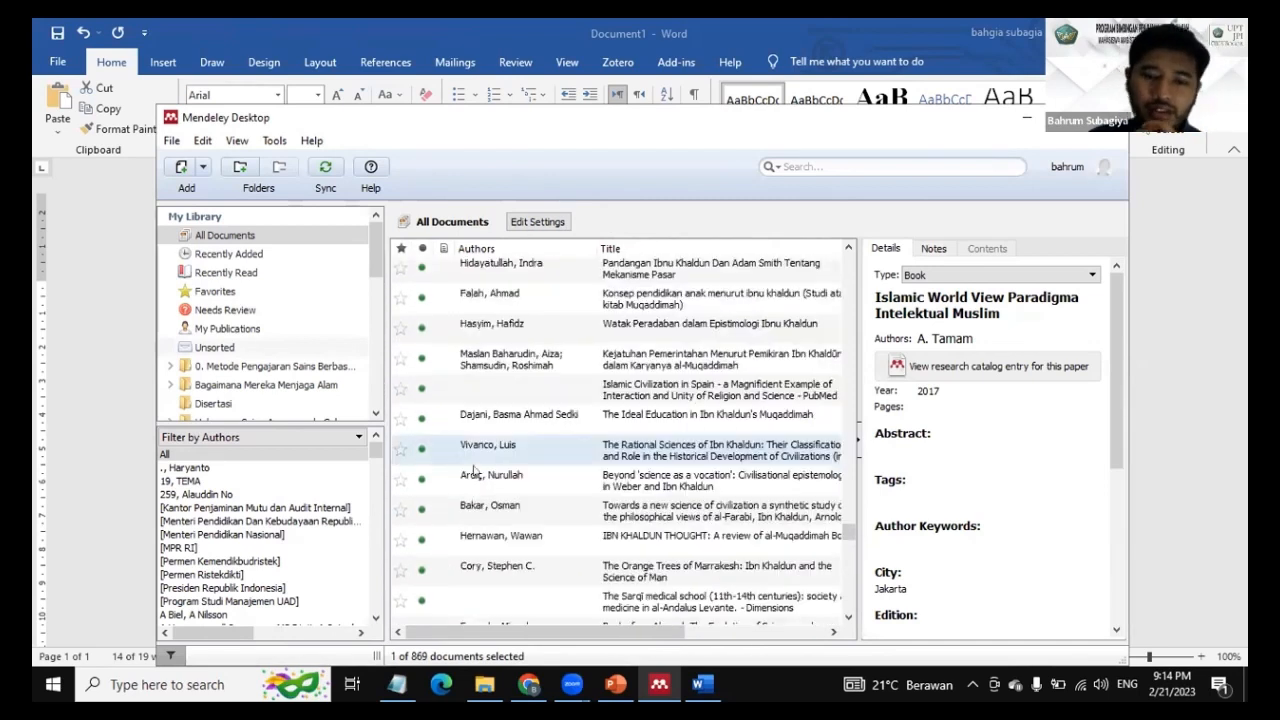
scroll(707, 398, "up", 5)
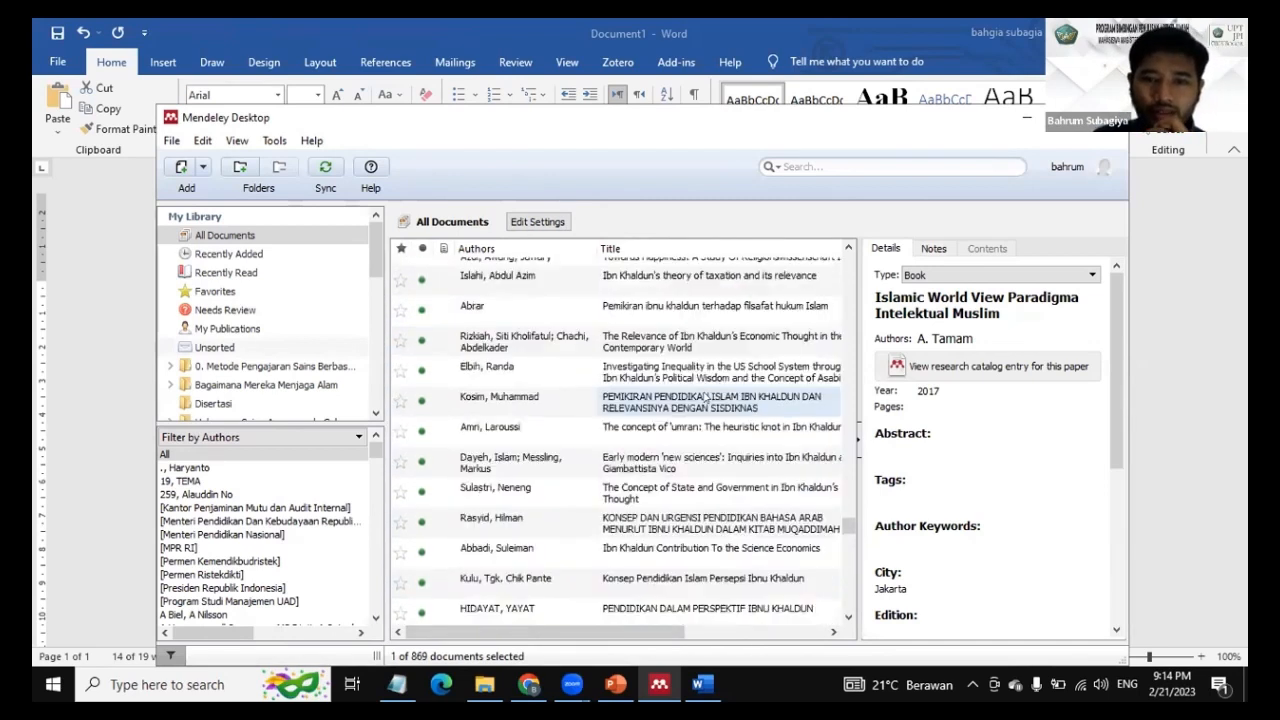
Show the recently added documents and examine the details of "Islamic World View Paradigma Intelektual Muslim"
left_click(229, 254)
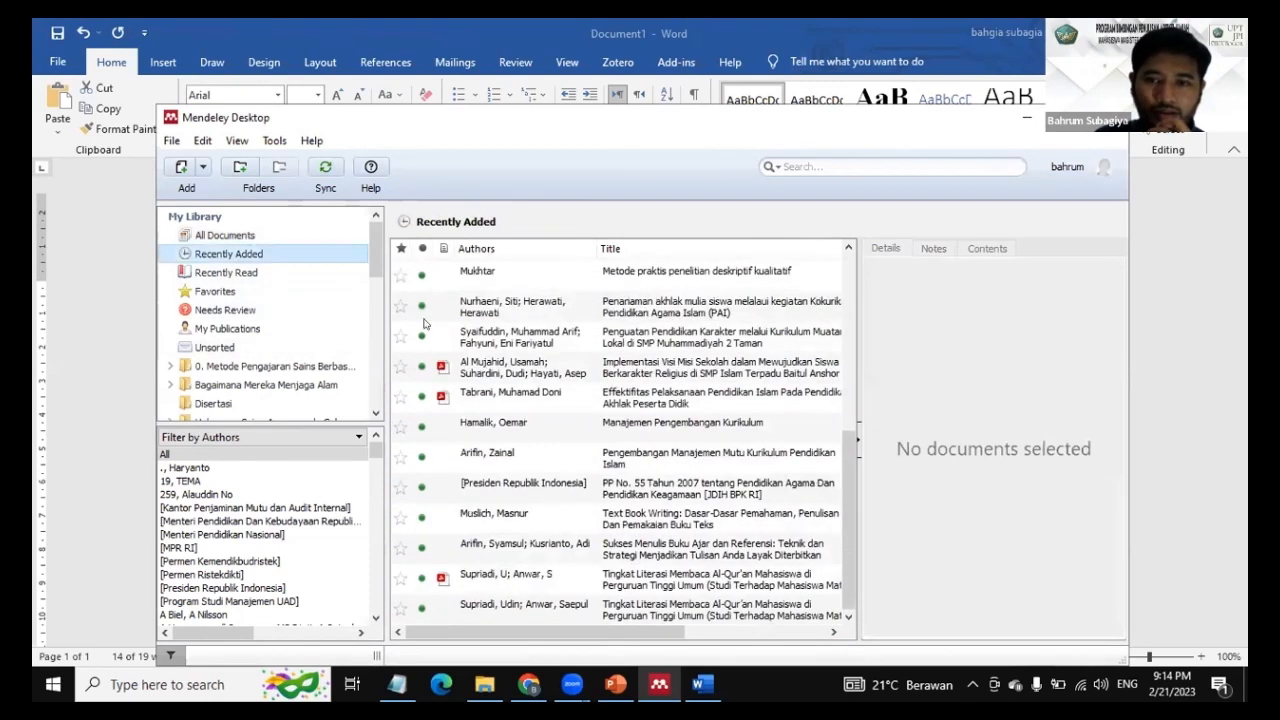
scroll(603, 337, "up", 5)
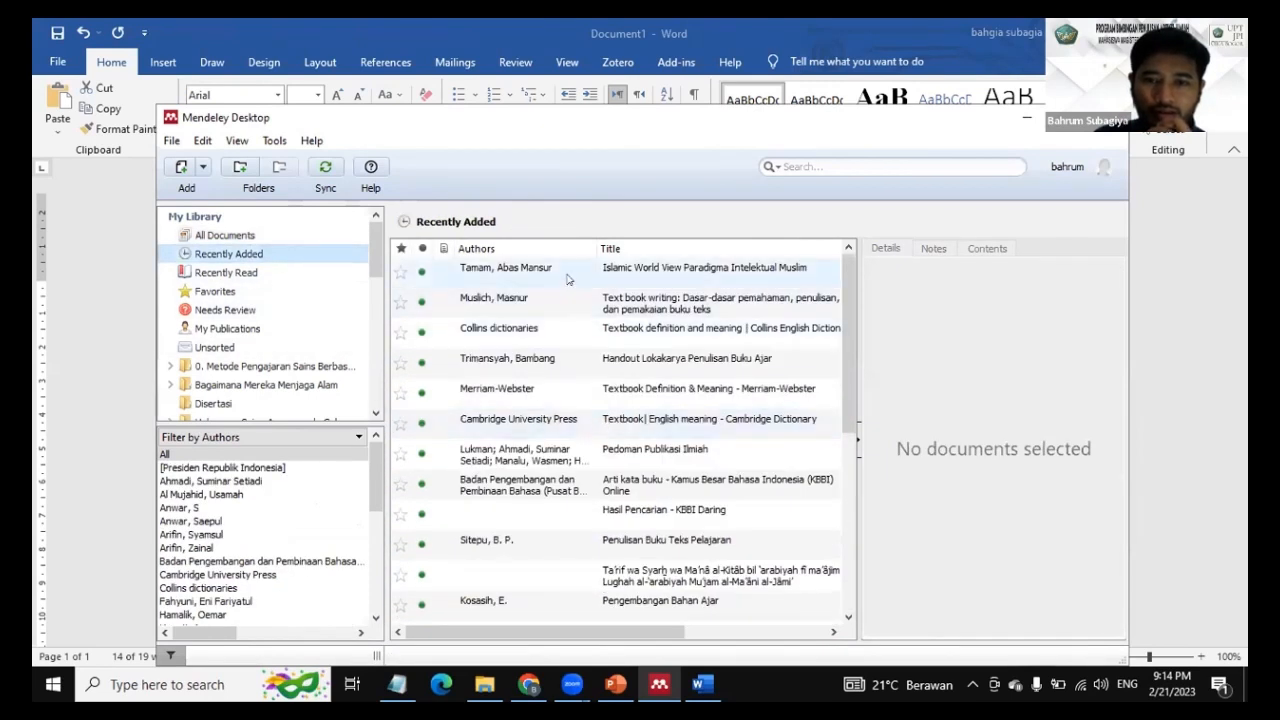
left_click(483, 270)
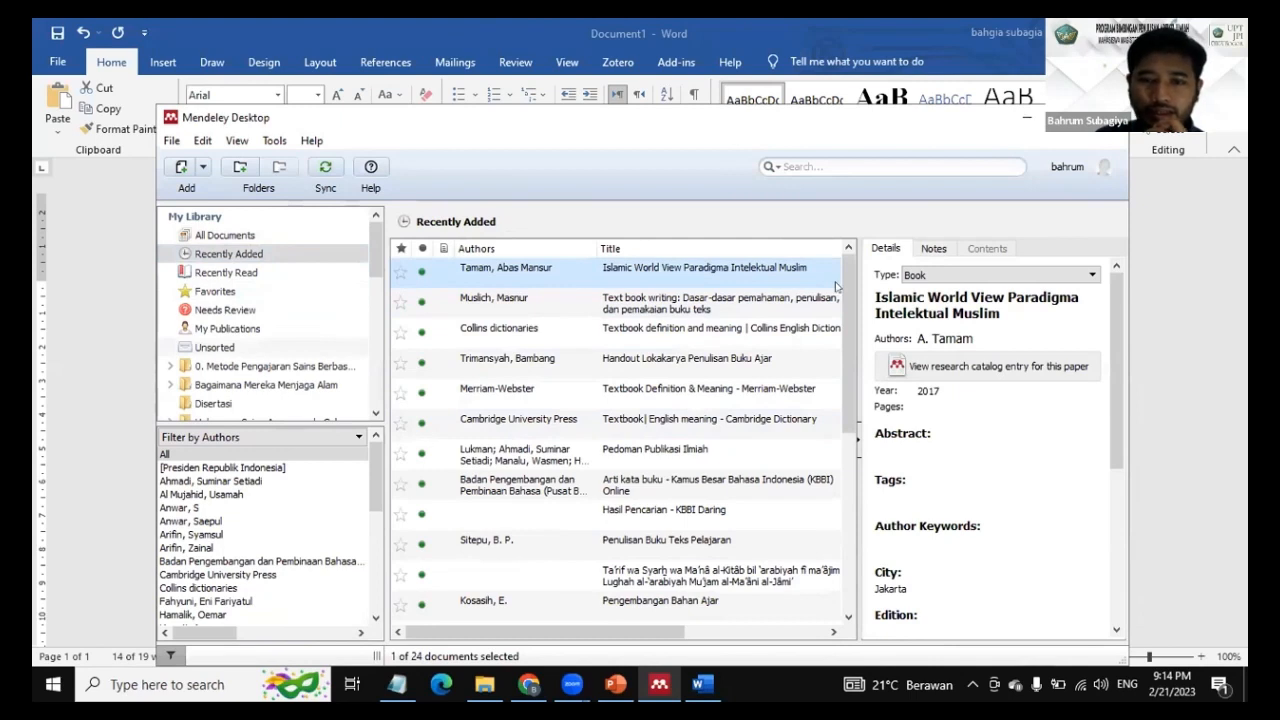
scroll(968, 316, "down", 3)
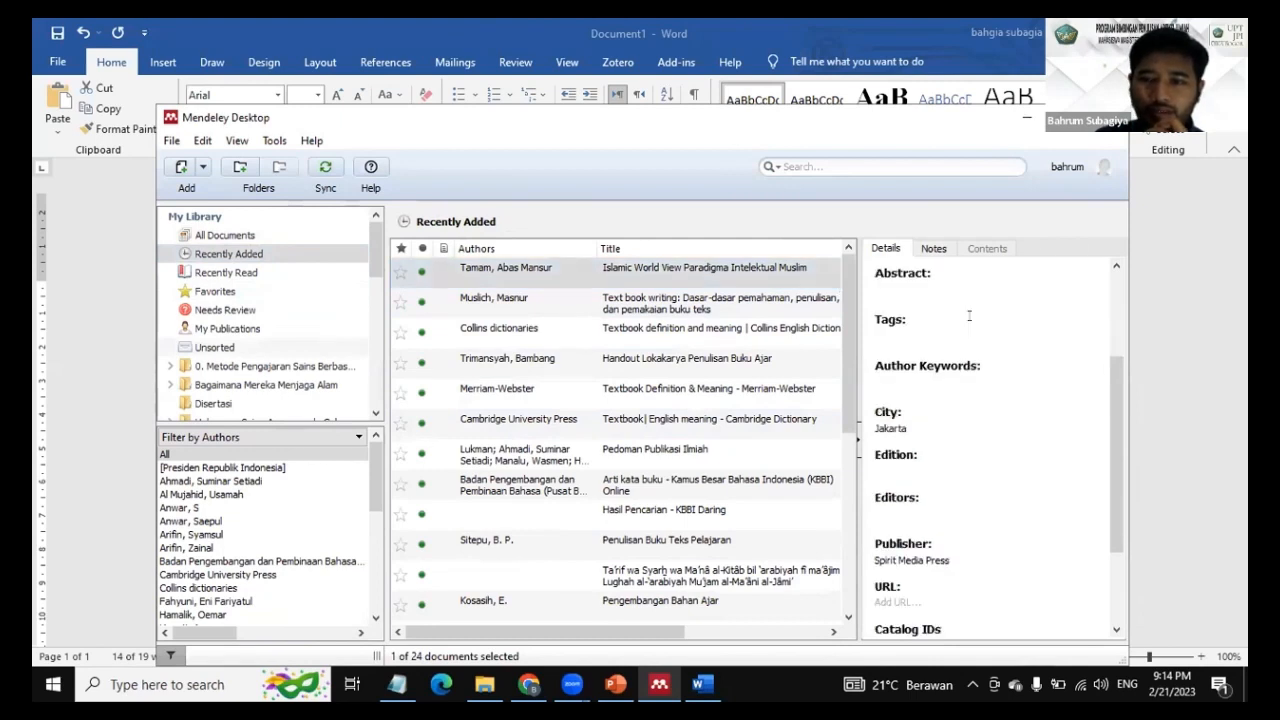
scroll(957, 366, "up", 3)
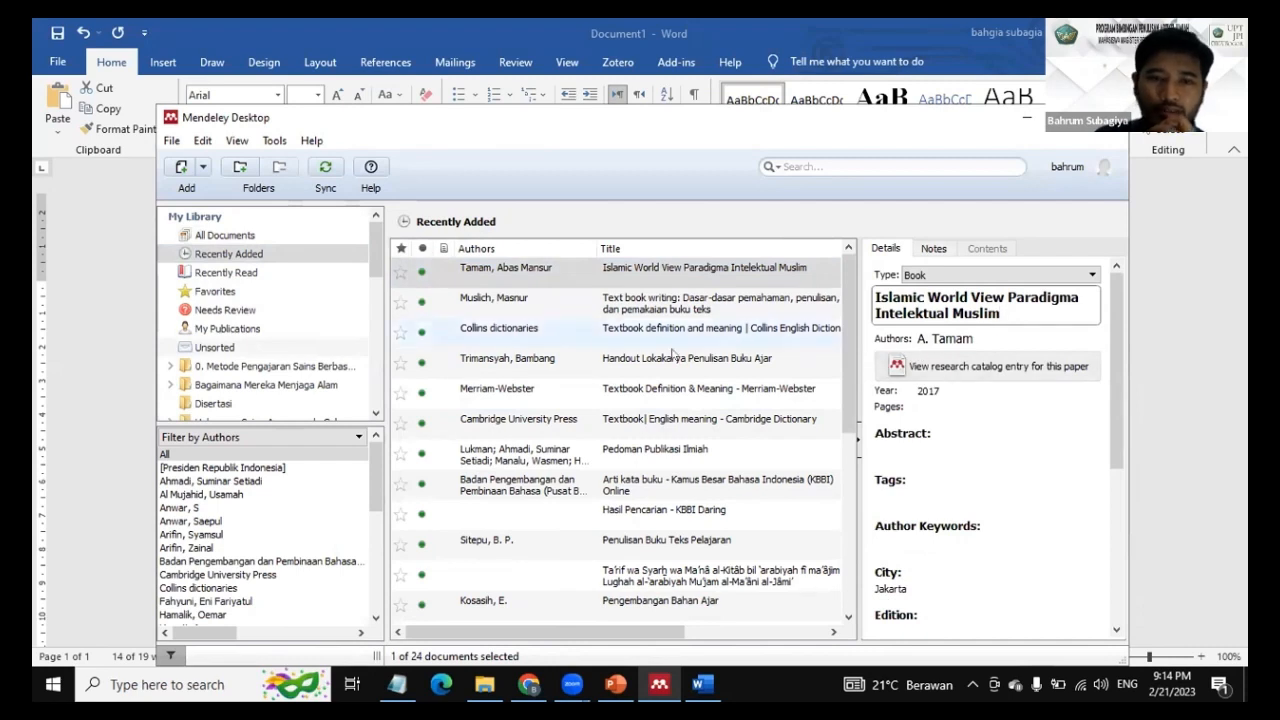
Switch to the PowerPoint presentation and show slide 22 on entering references into Mendeley
left_click(660, 685)
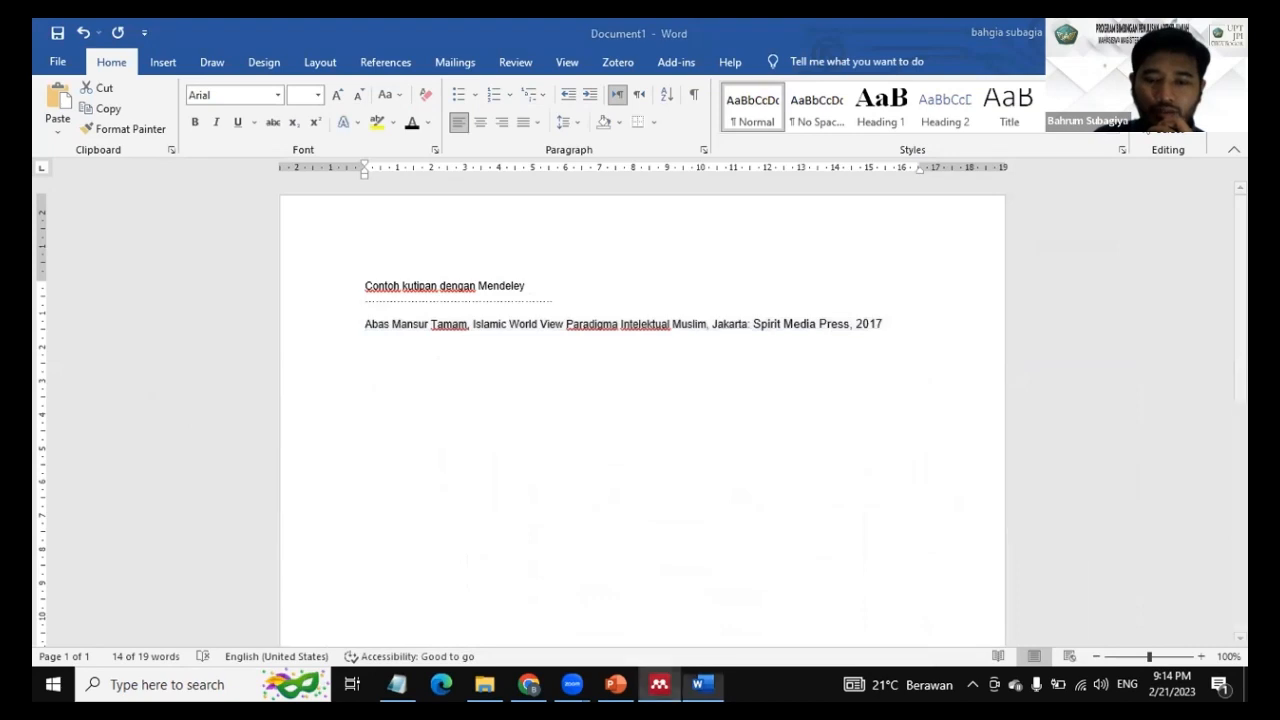
left_click(660, 685)
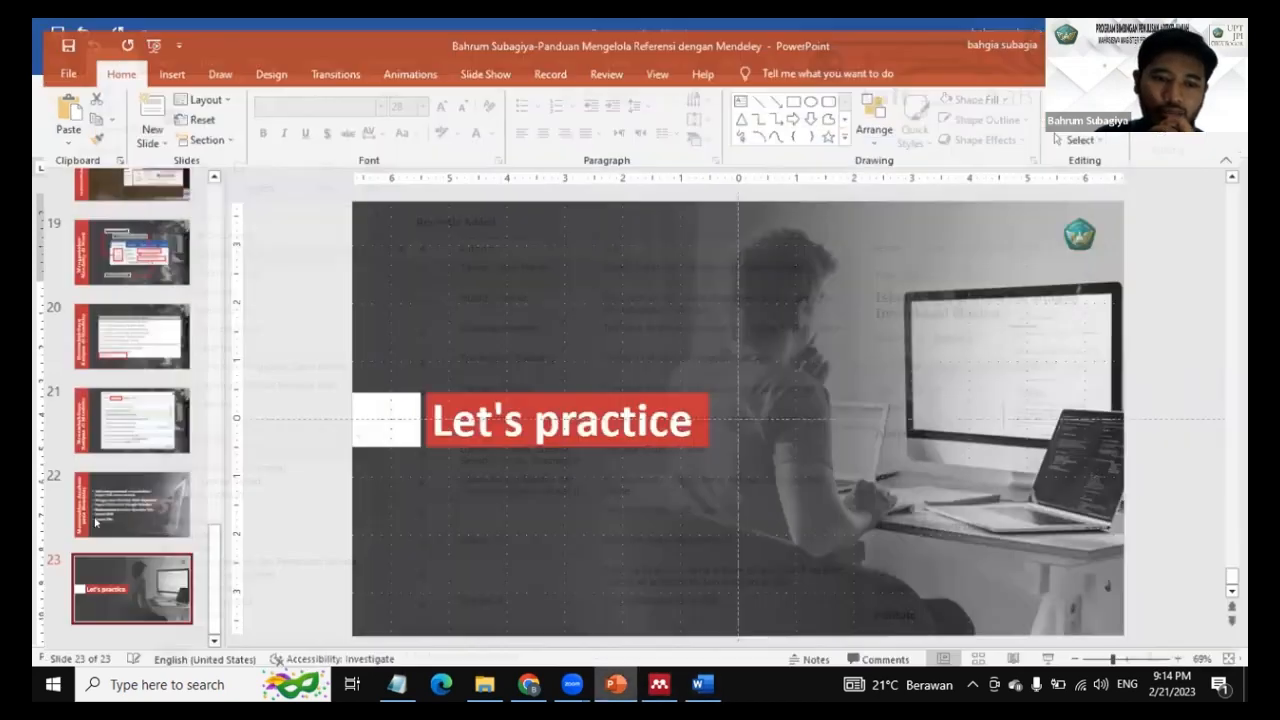
scroll(626, 486, "up", 1)
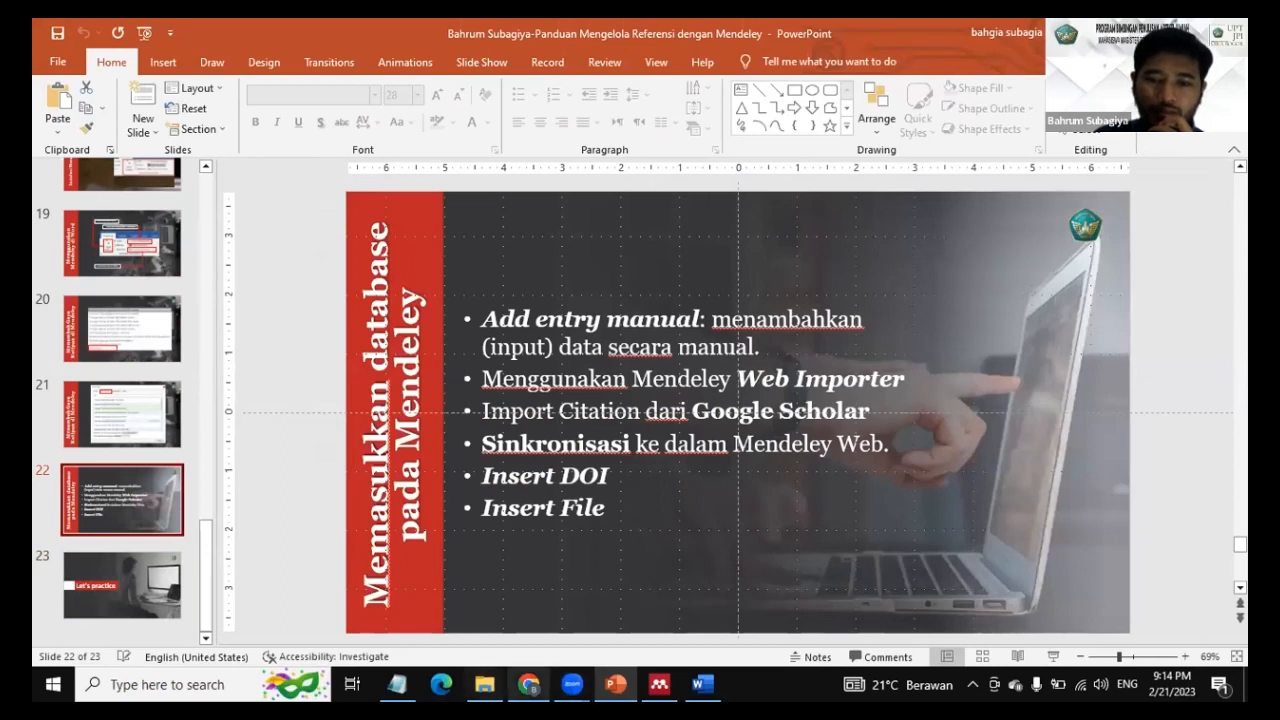
Switch to Chrome and bring up the Attadib journal article about the Gaple Orpedama learning media
left_click(529, 686)
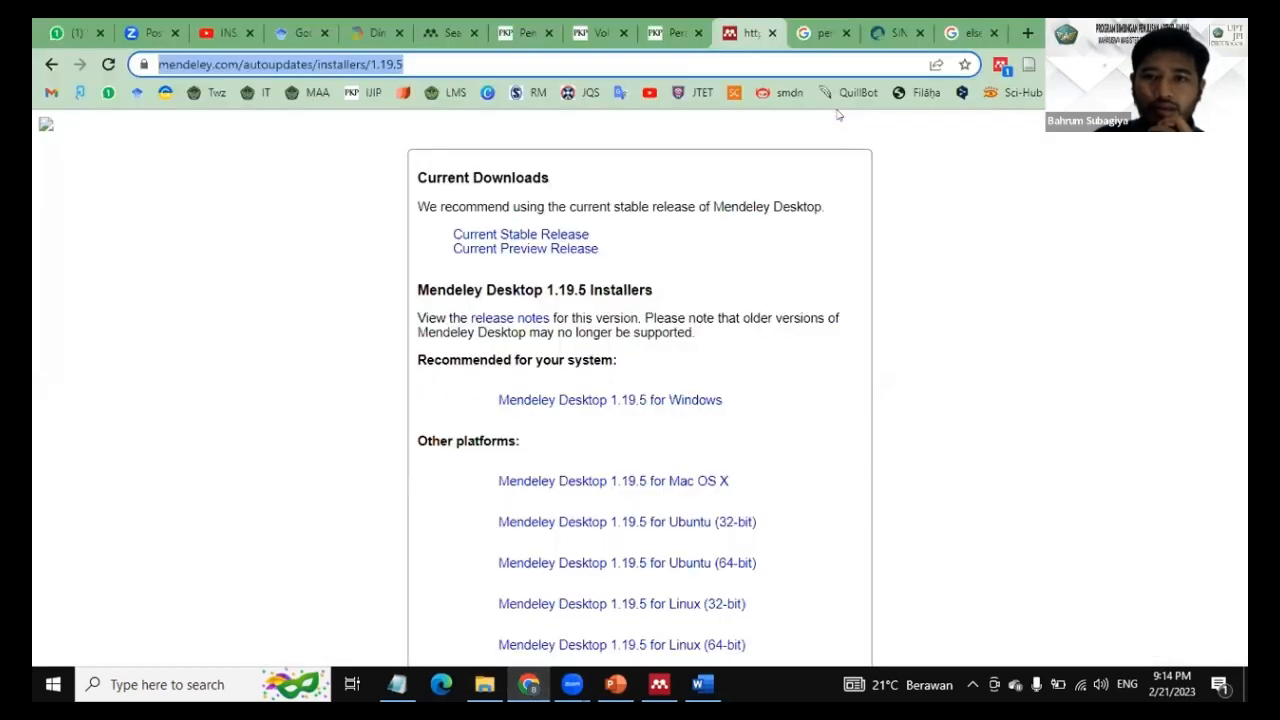
left_click(761, 125)
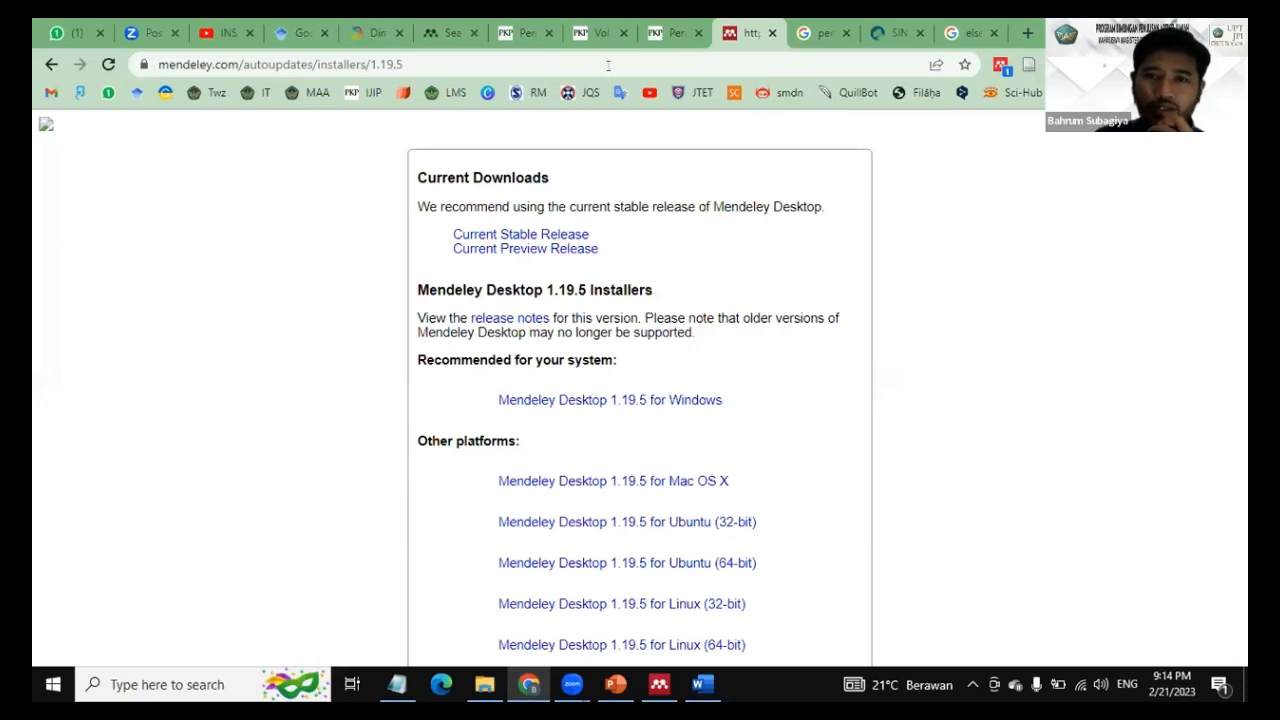
left_click(515, 33)
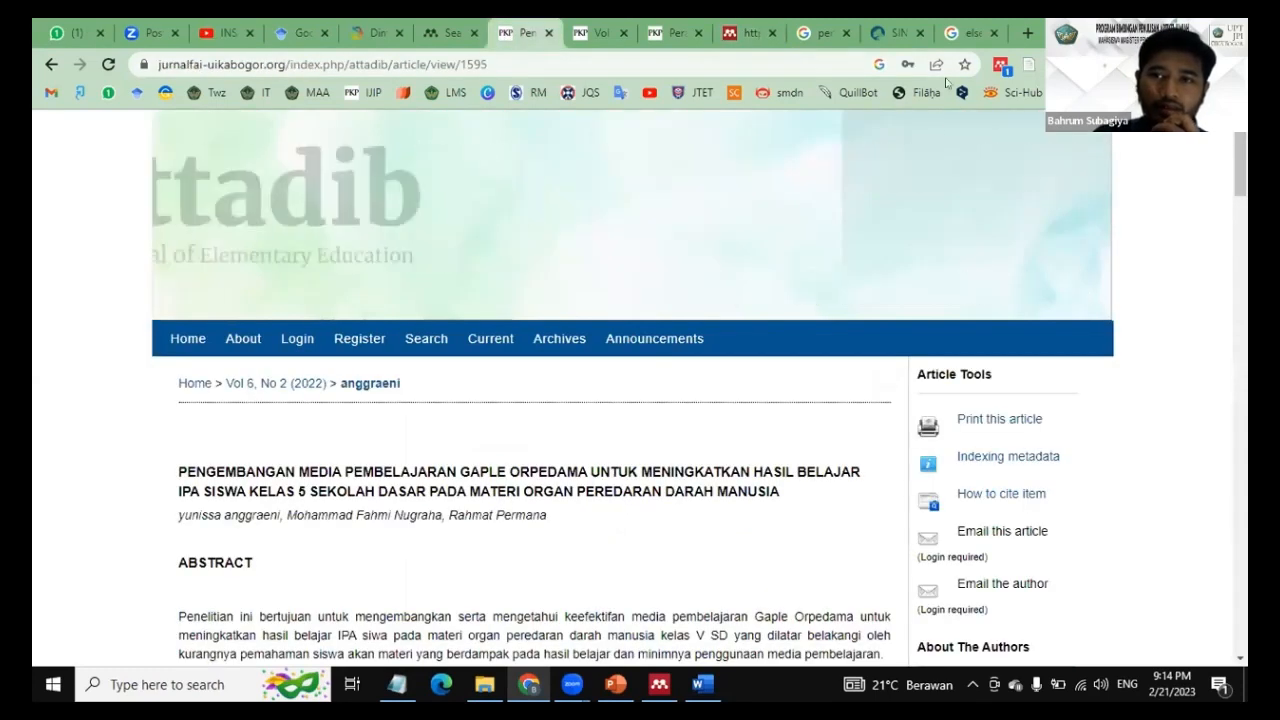
scroll(765, 130, "down", 3)
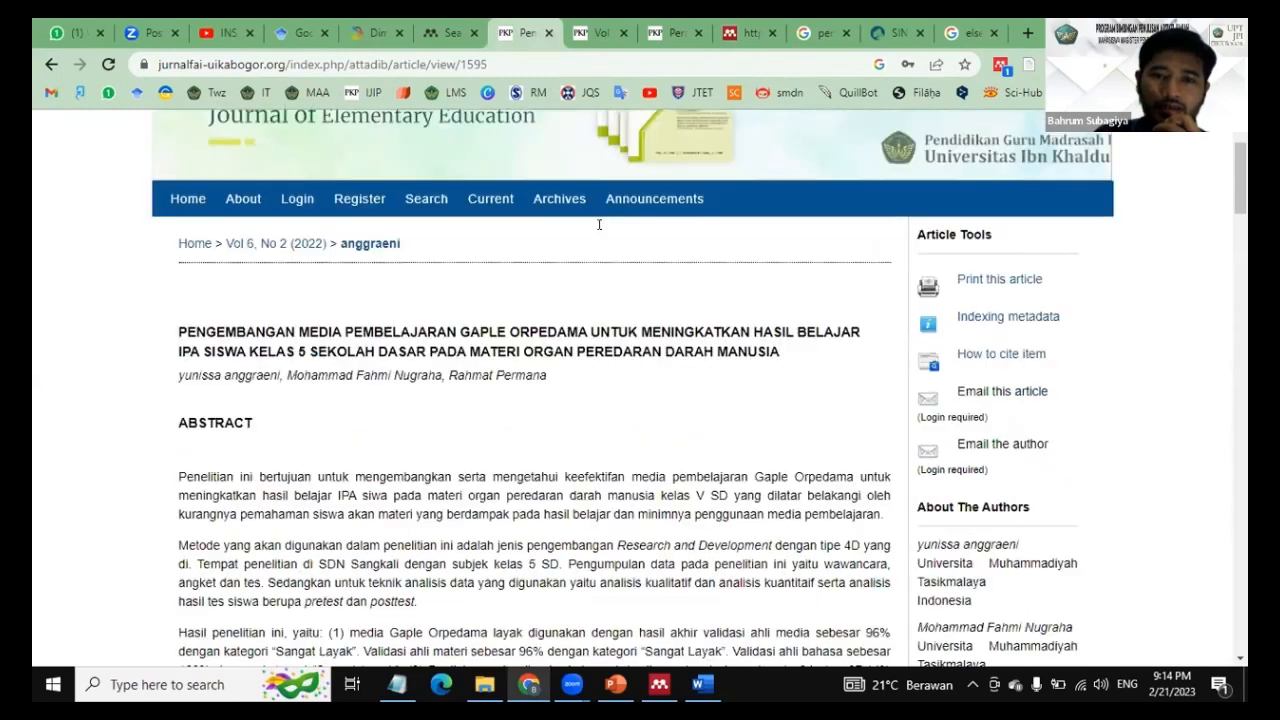
scroll(717, 187, "up", 2)
scroll(717, 187, "up", 2)
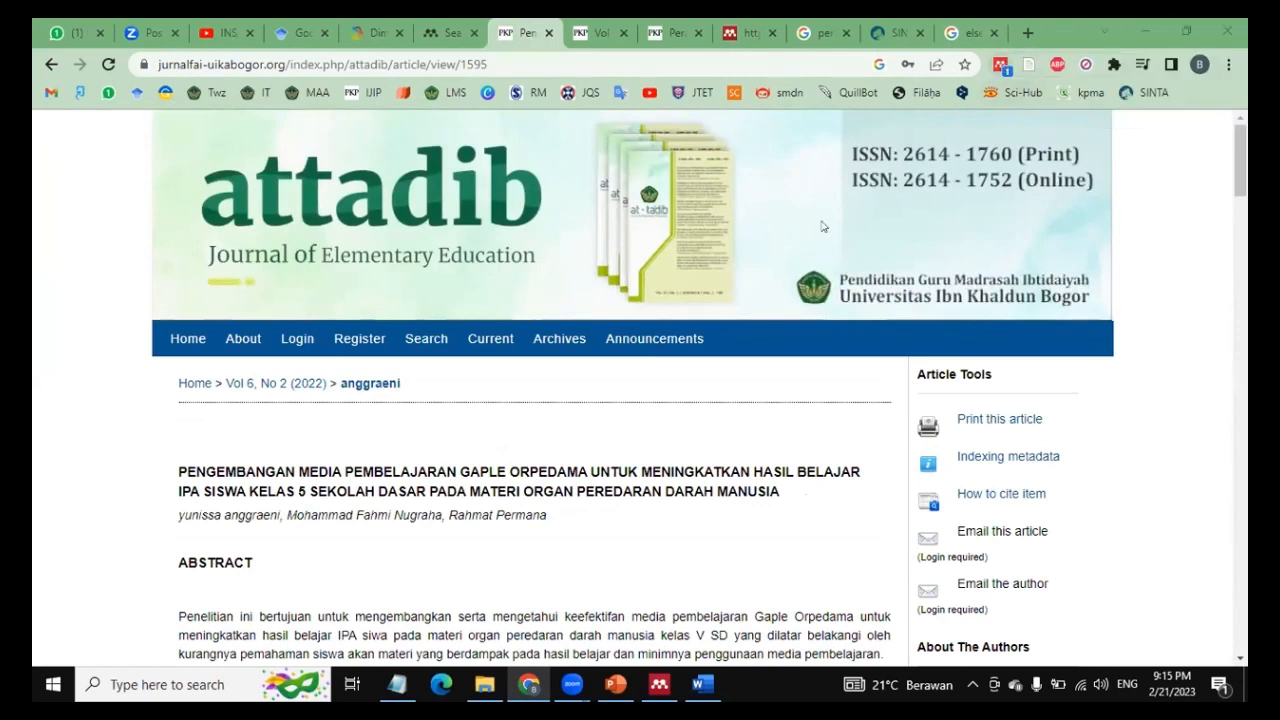
View the other open Attadib article on pondok pesantren education and return to the Gaple Orpedama article
scroll(680, 330, "down", 2)
scroll(680, 325, "down", 2)
scroll(680, 325, "up", 4)
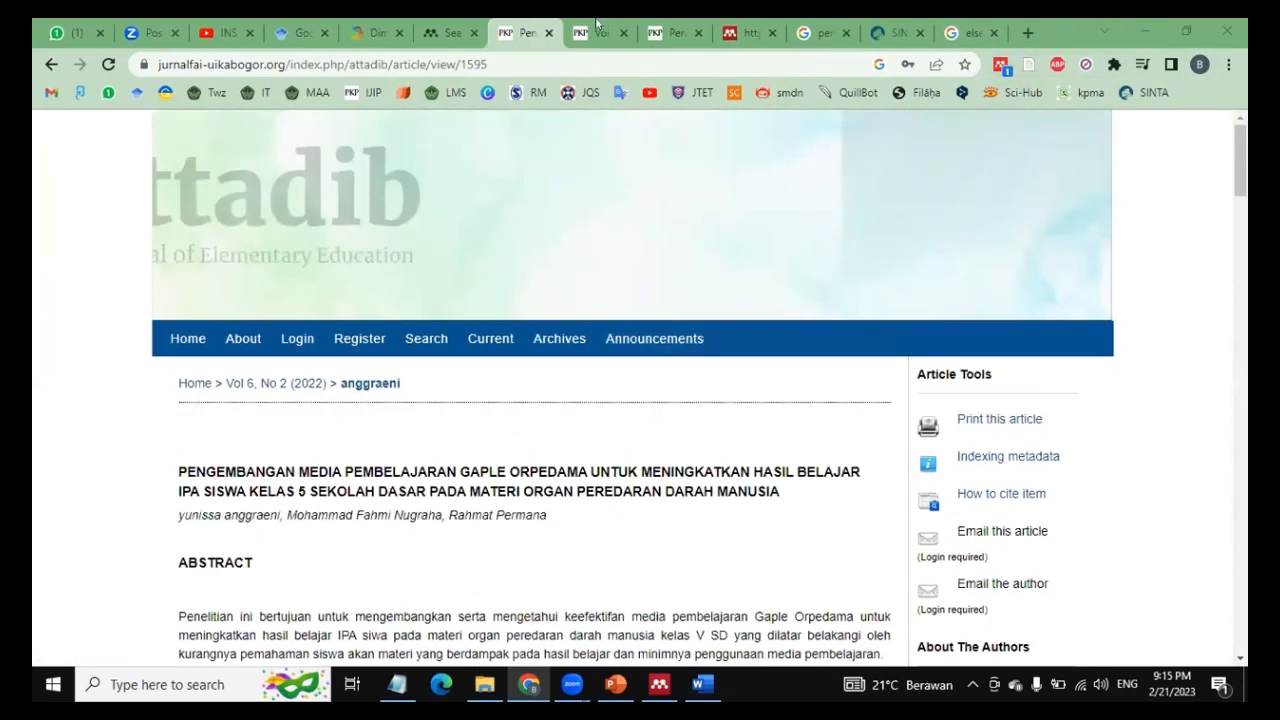
left_click(600, 32)
left_click(663, 30)
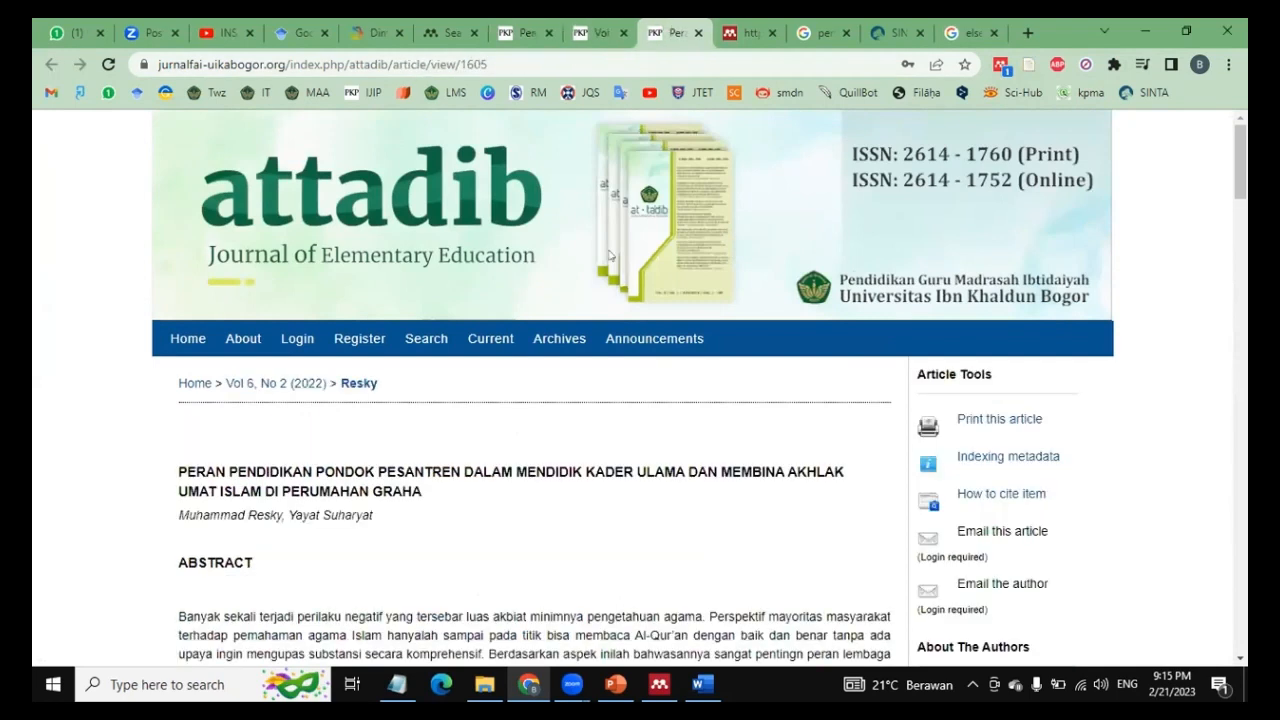
left_click(549, 38)
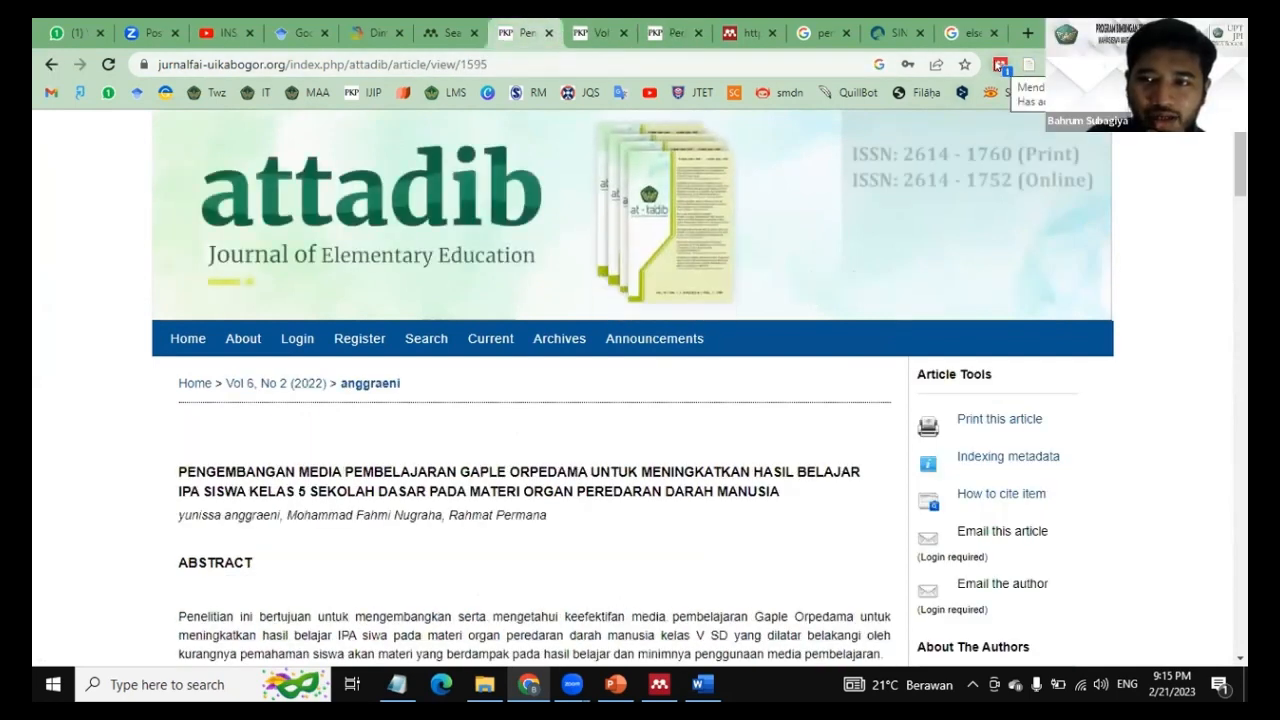
Examine the Gaple Orpedama article page, covering its title, authors, abstract, keywords and full-text link
scroll(491, 266, "down", 1)
scroll(491, 266, "up", 1)
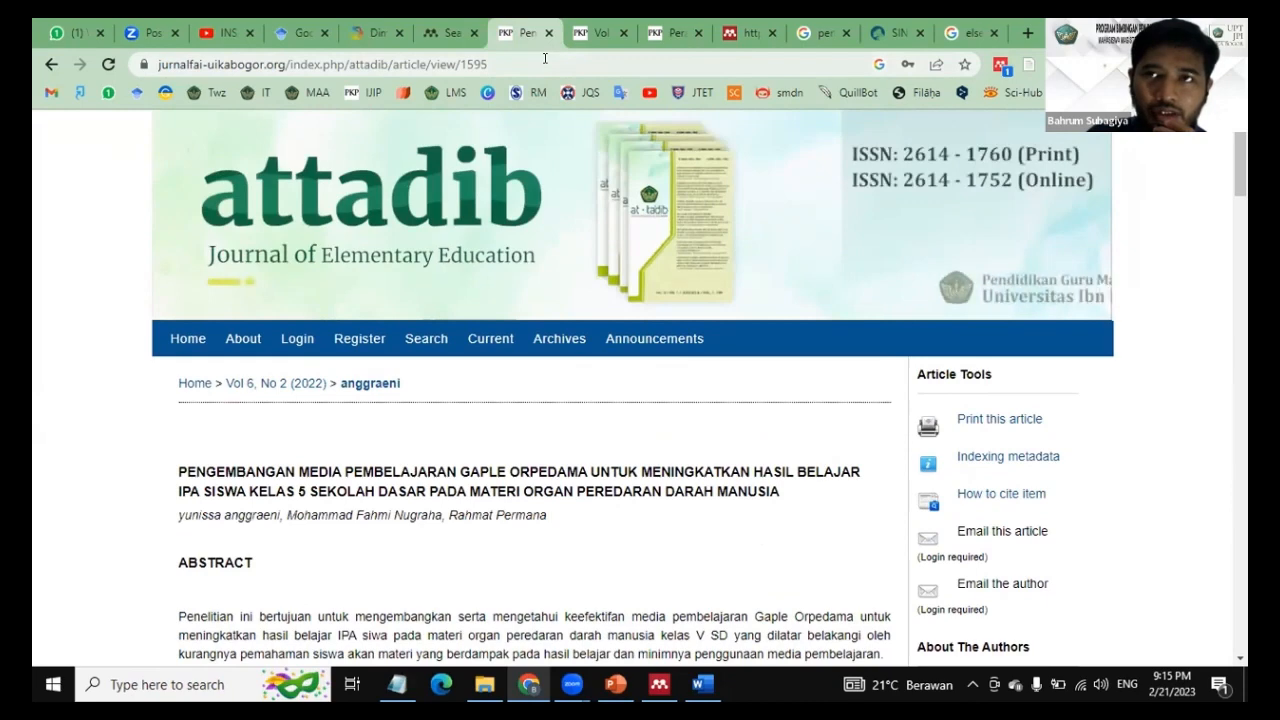
scroll(560, 200, "down", 5)
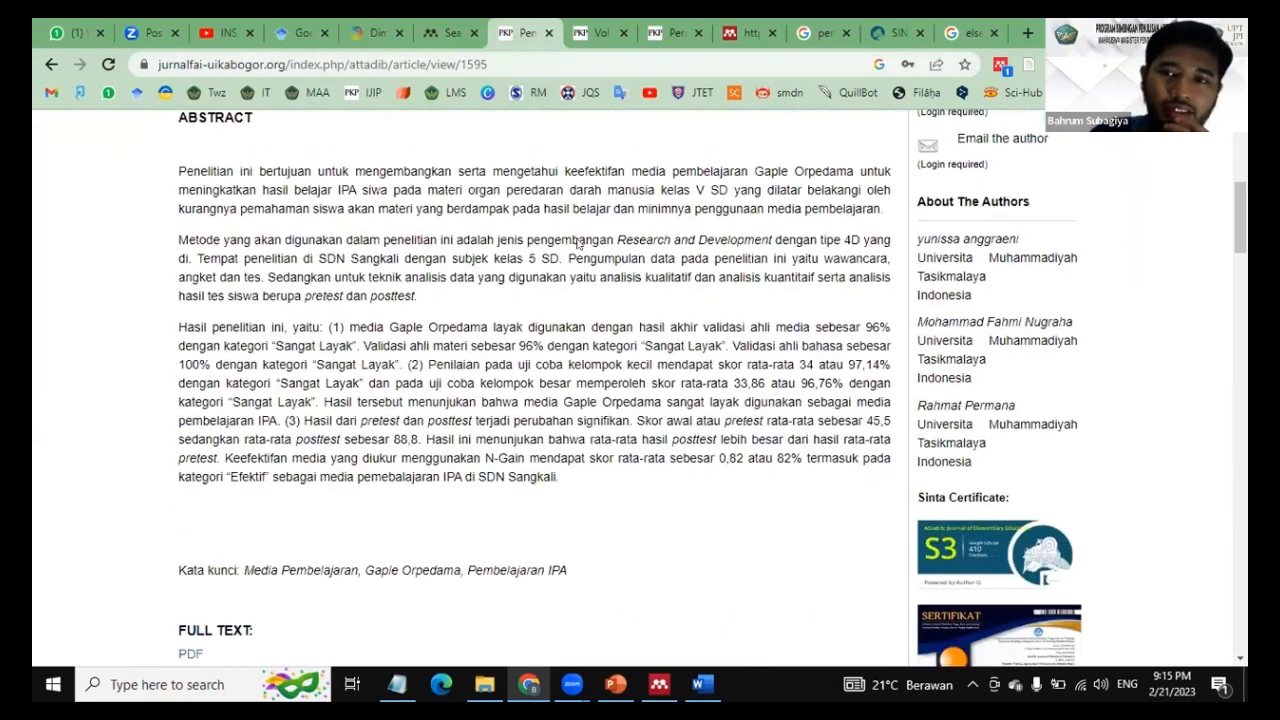
scroll(575, 240, "down", 4)
scroll(598, 257, "up", 3)
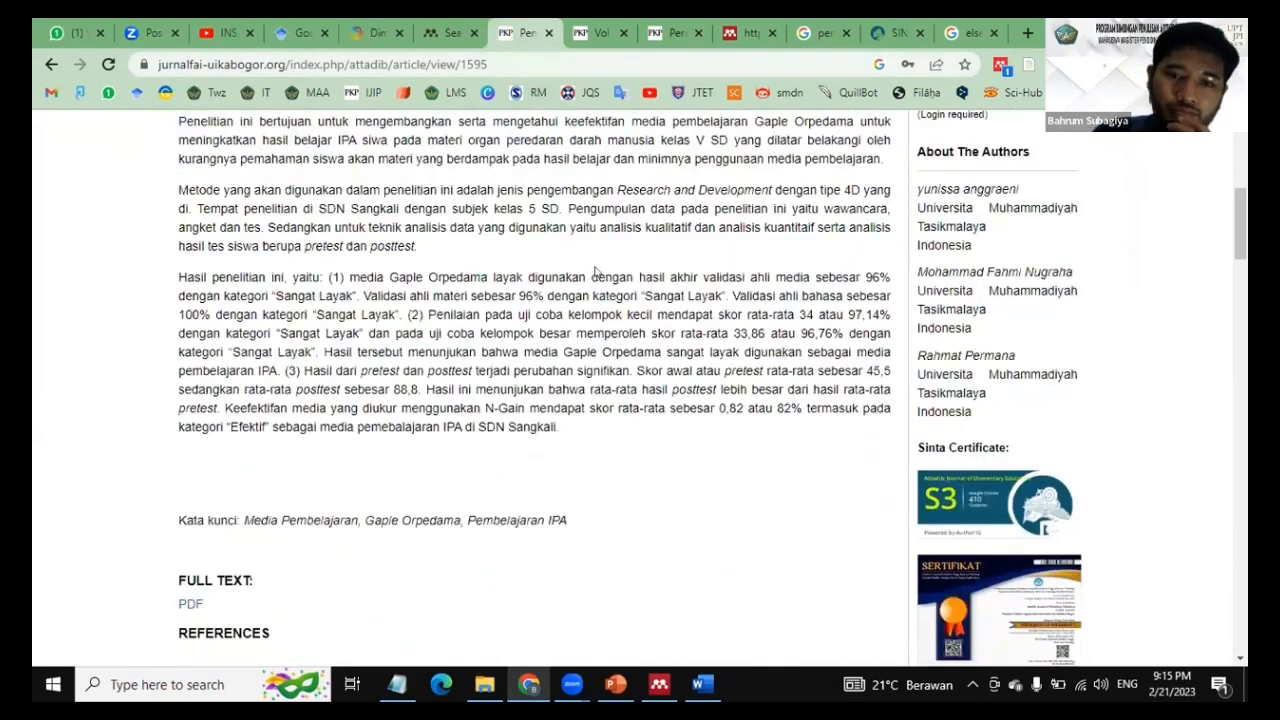
scroll(592, 278, "up", 2)
scroll(553, 370, "up", 2)
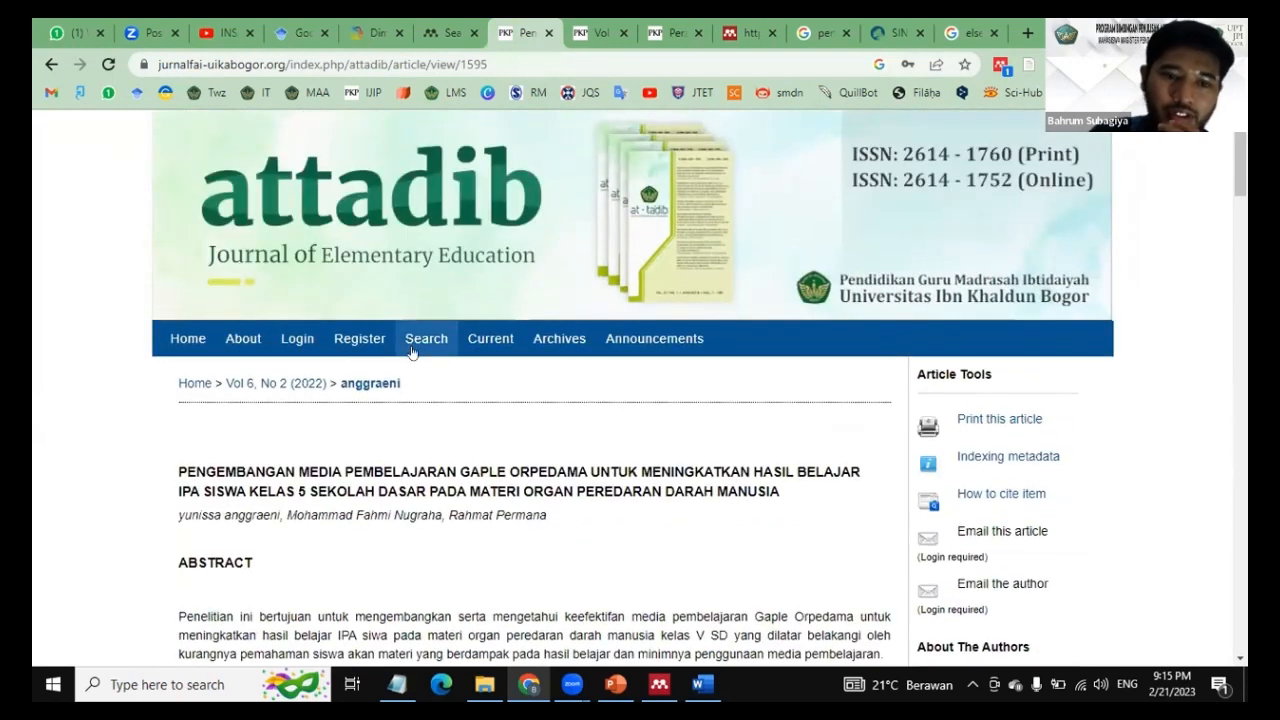
scroll(500, 320, "down", 2)
scroll(638, 297, "up", 2)
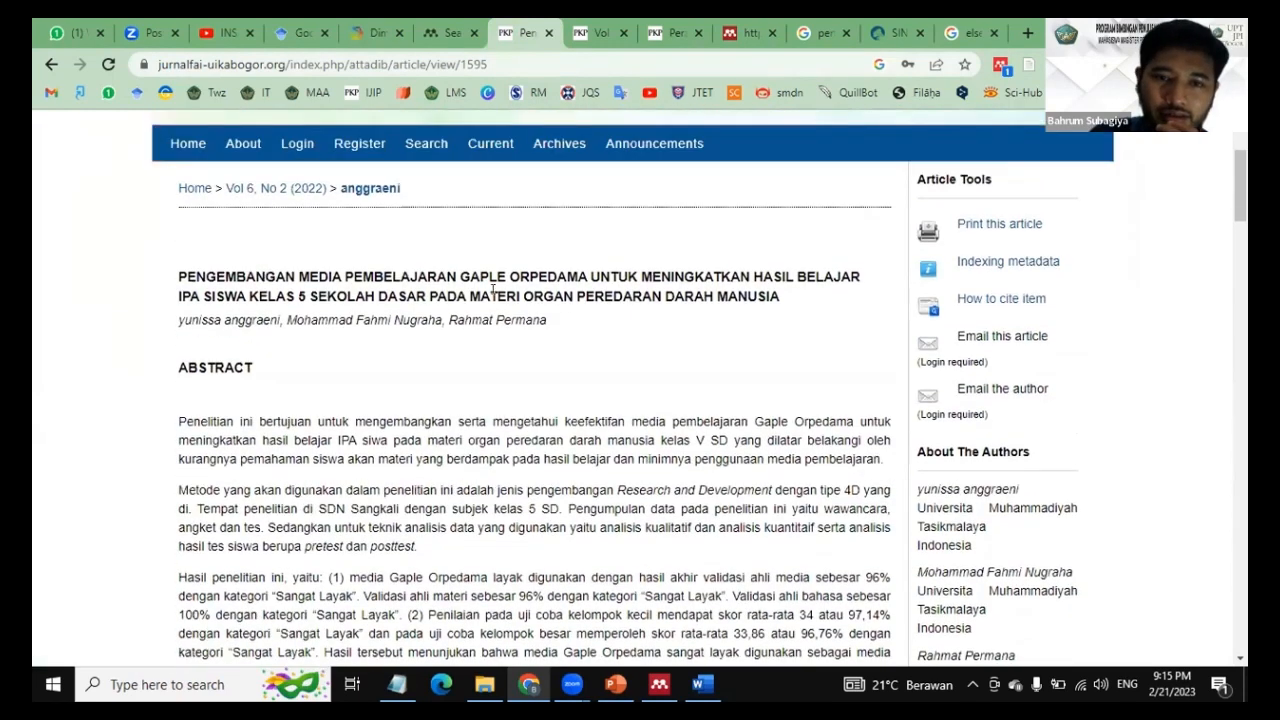
scroll(360, 355, "down", 1)
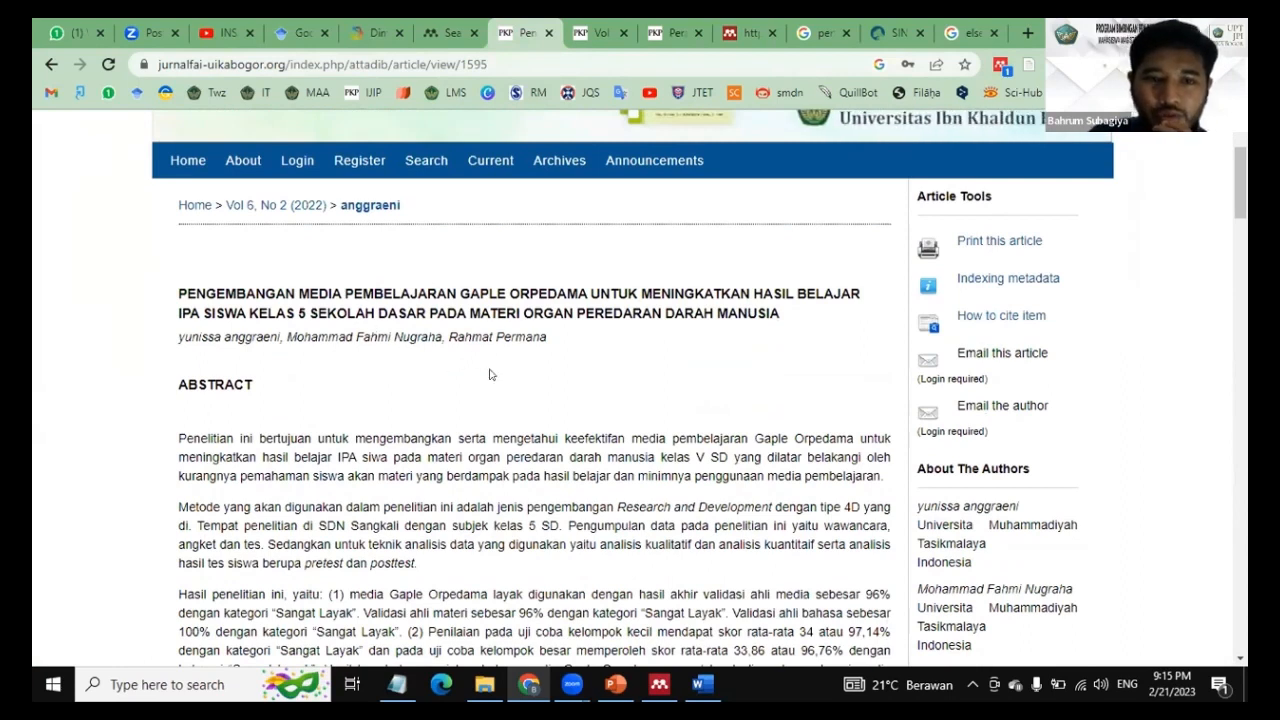
scroll(527, 293, "up", 2)
scroll(300, 298, "down", 2)
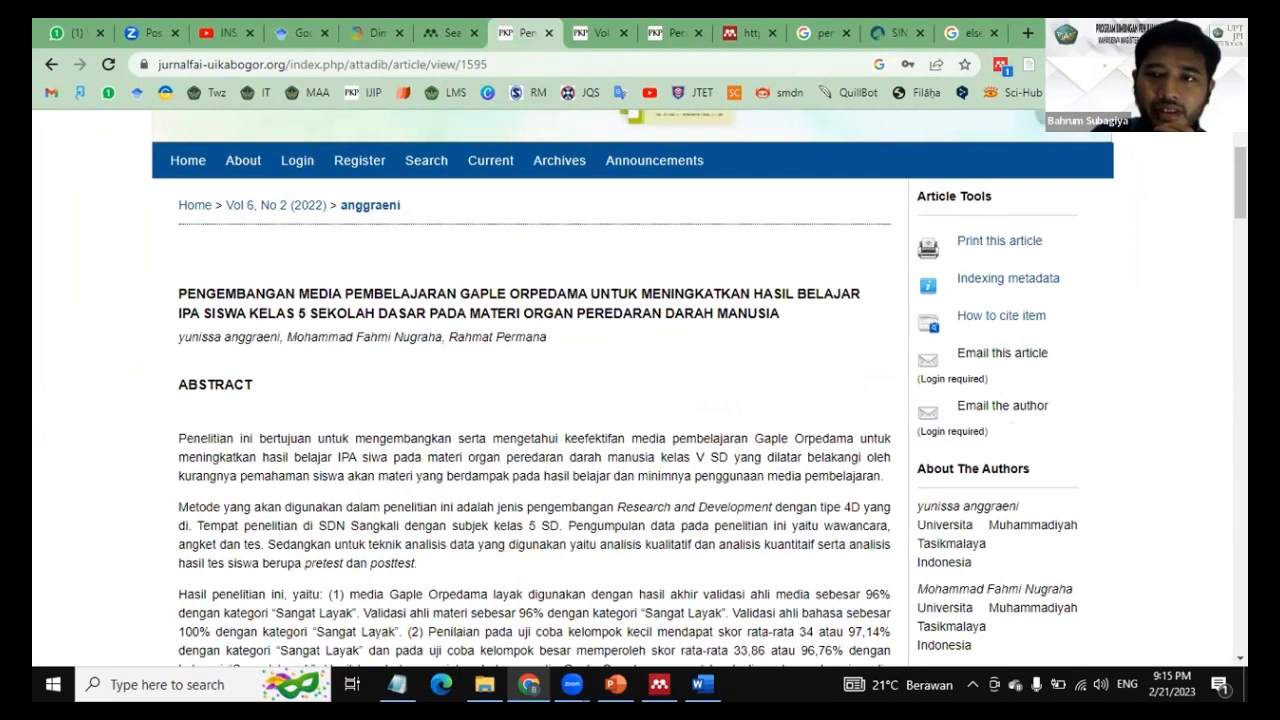
Open the Mendeley web importer for the Gaple Orpedama article page
left_click(997, 68)
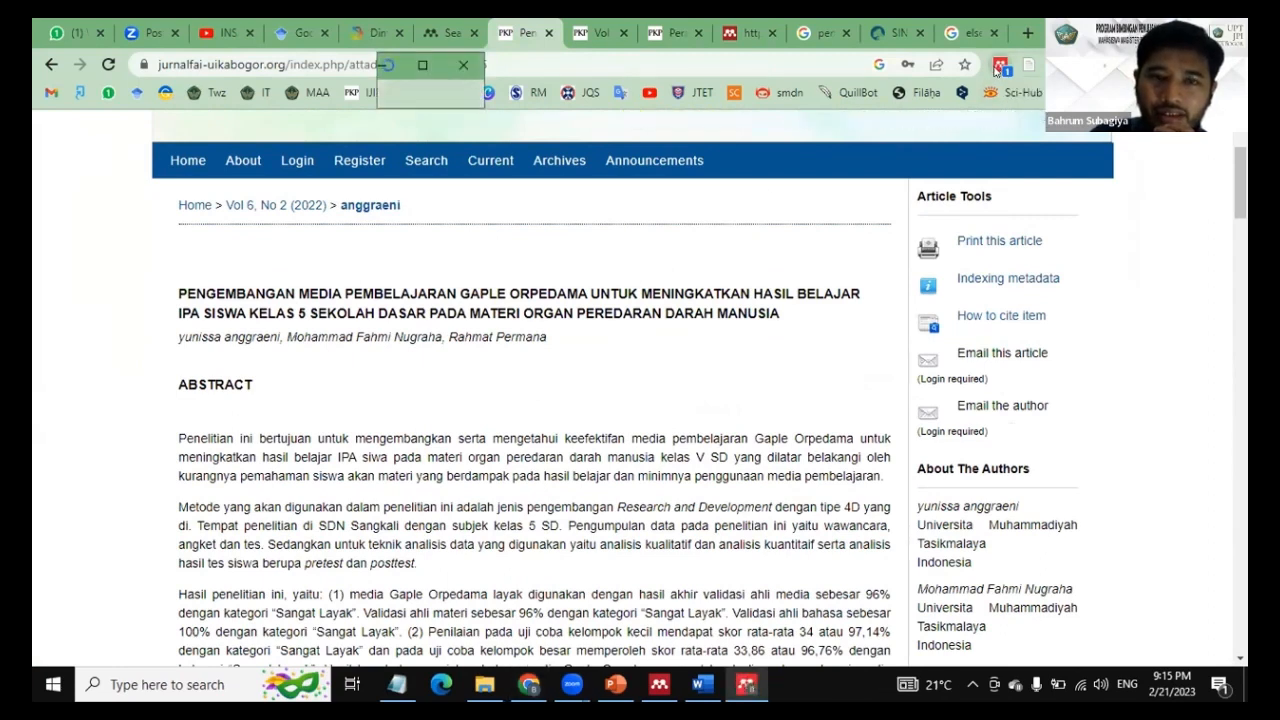